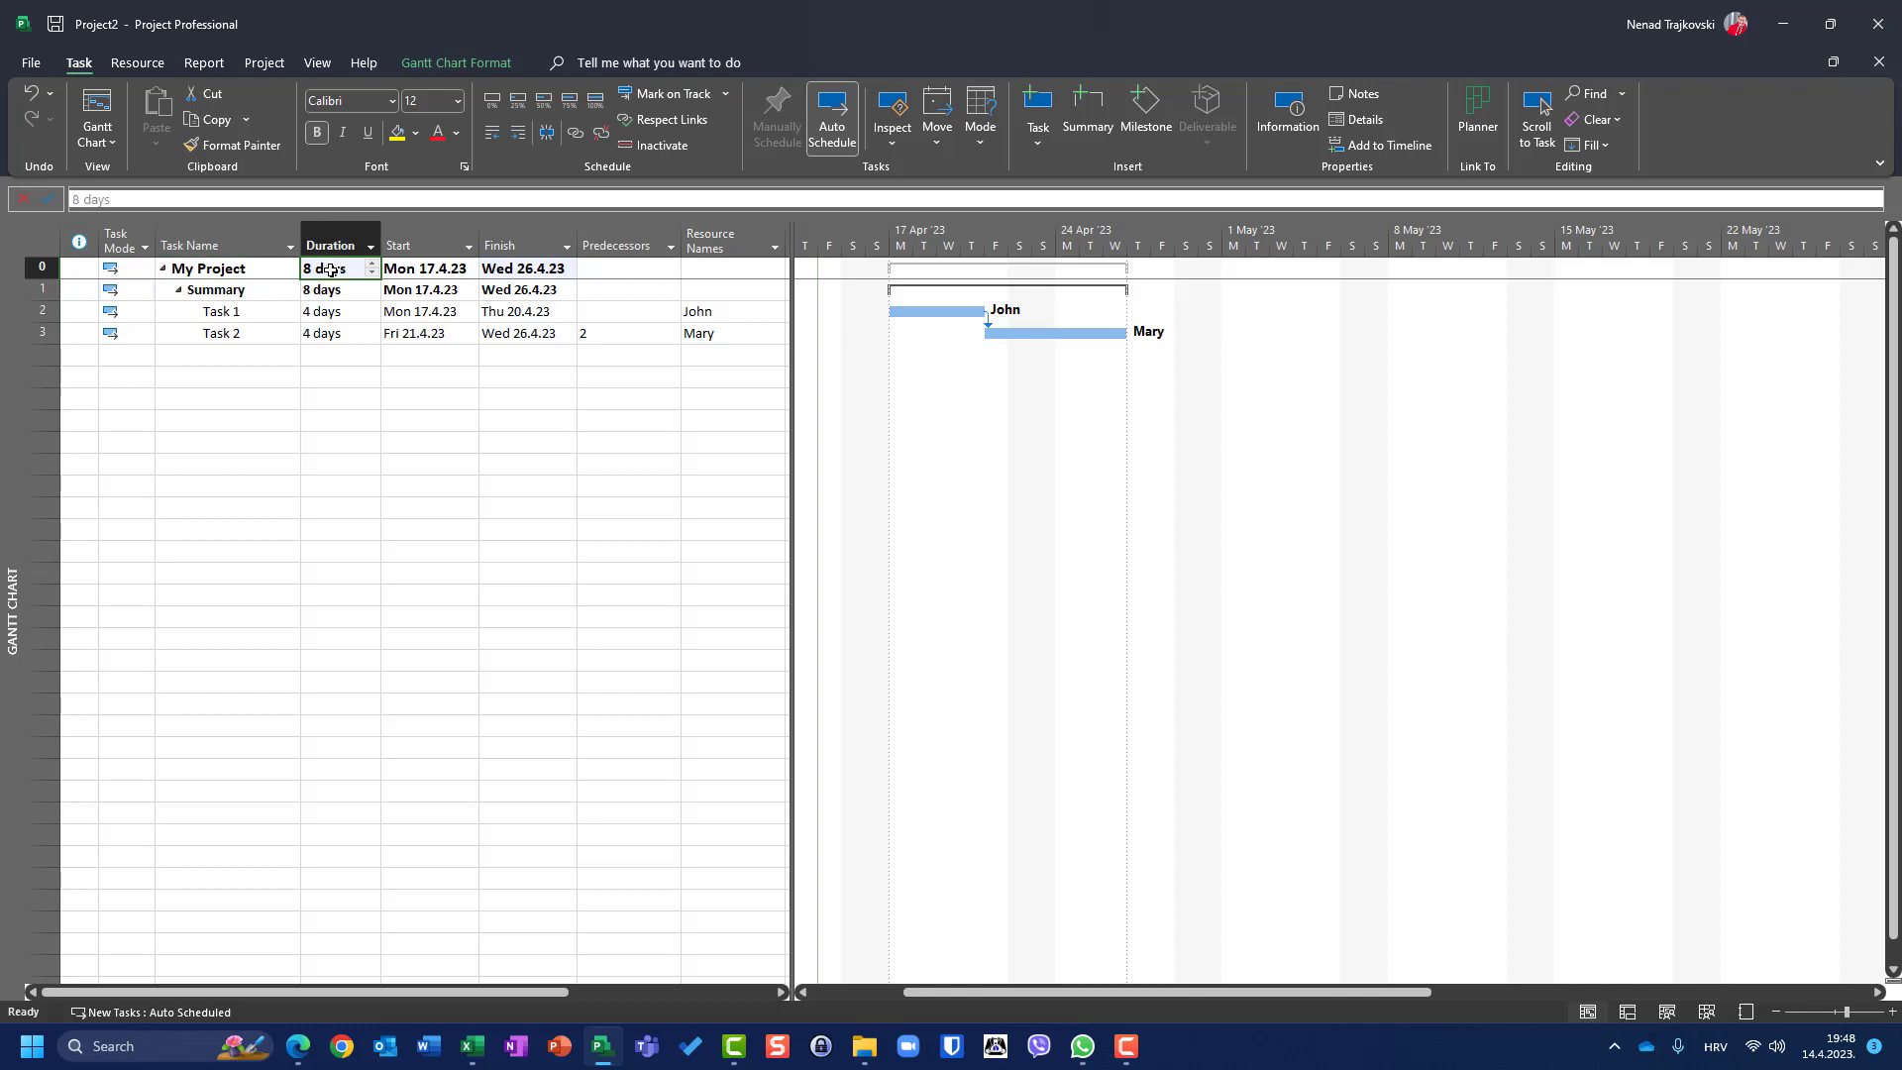
left_click(428, 269)
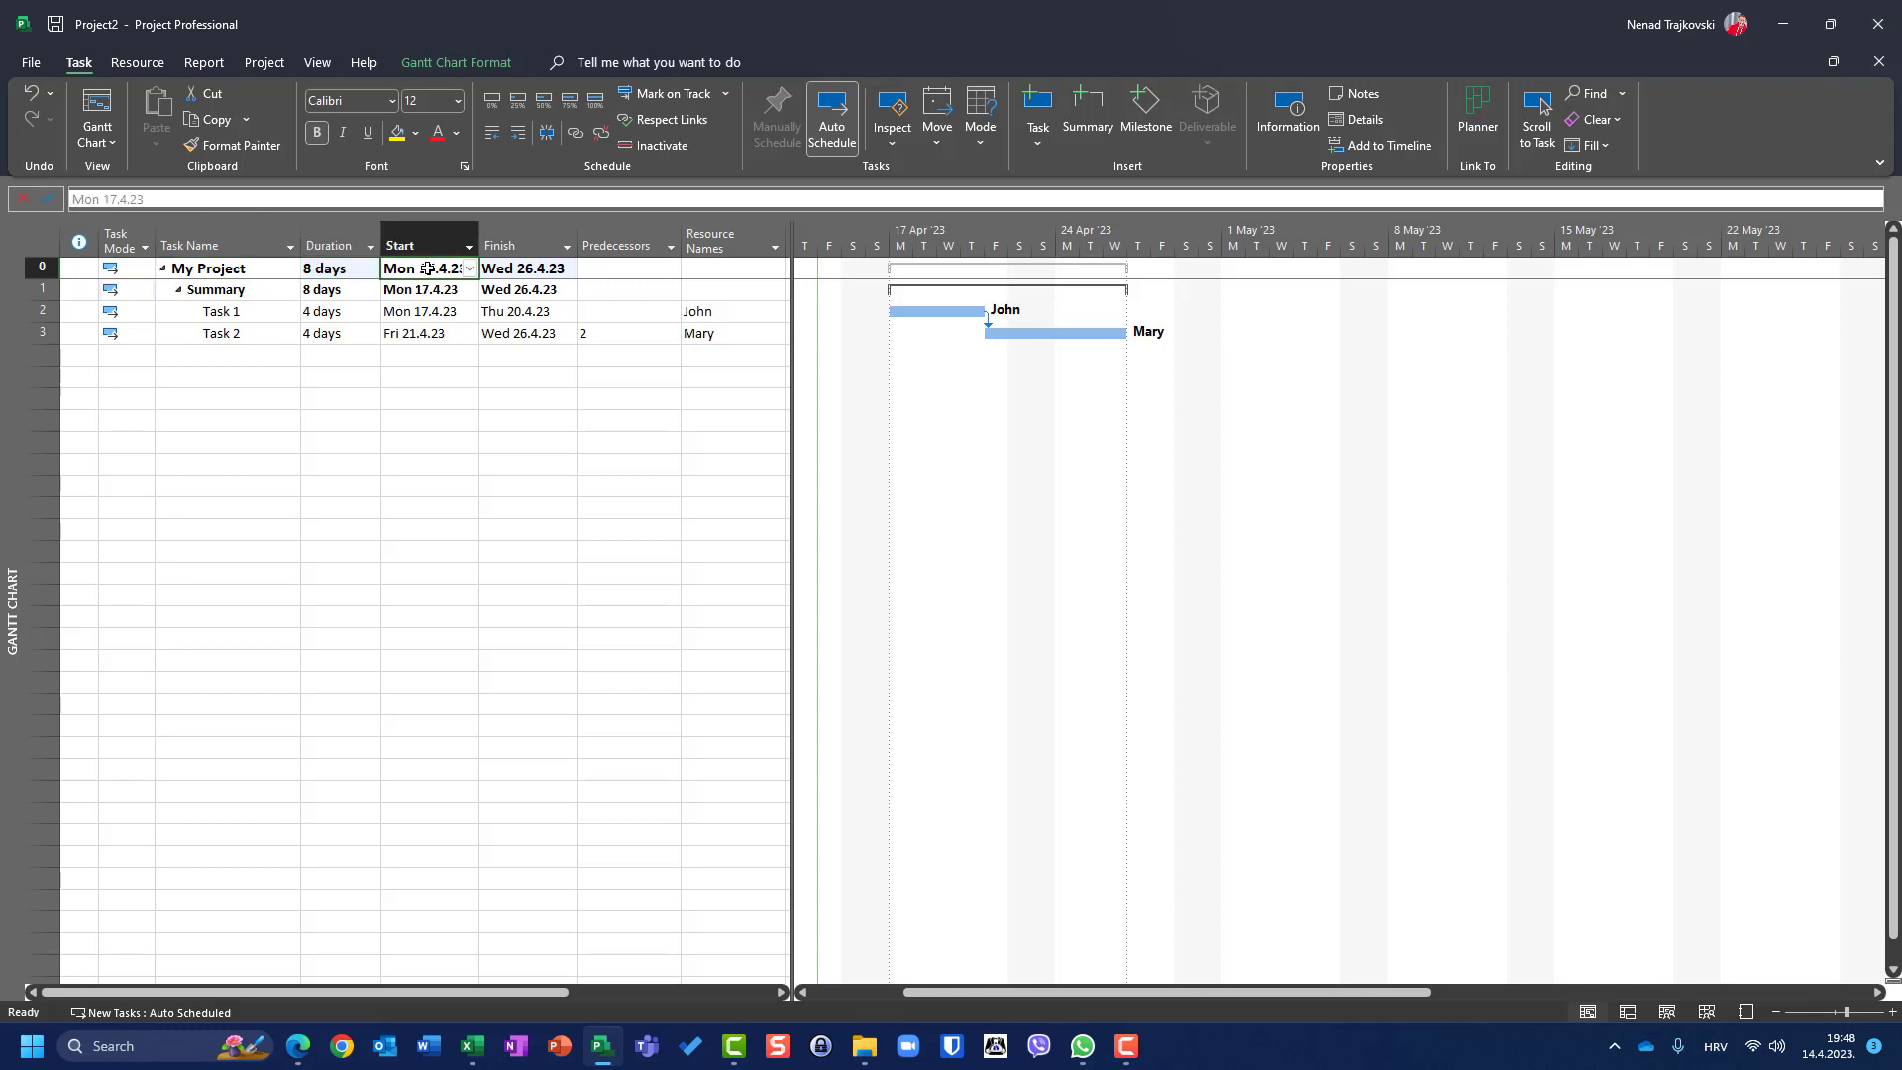
left_click(526, 269)
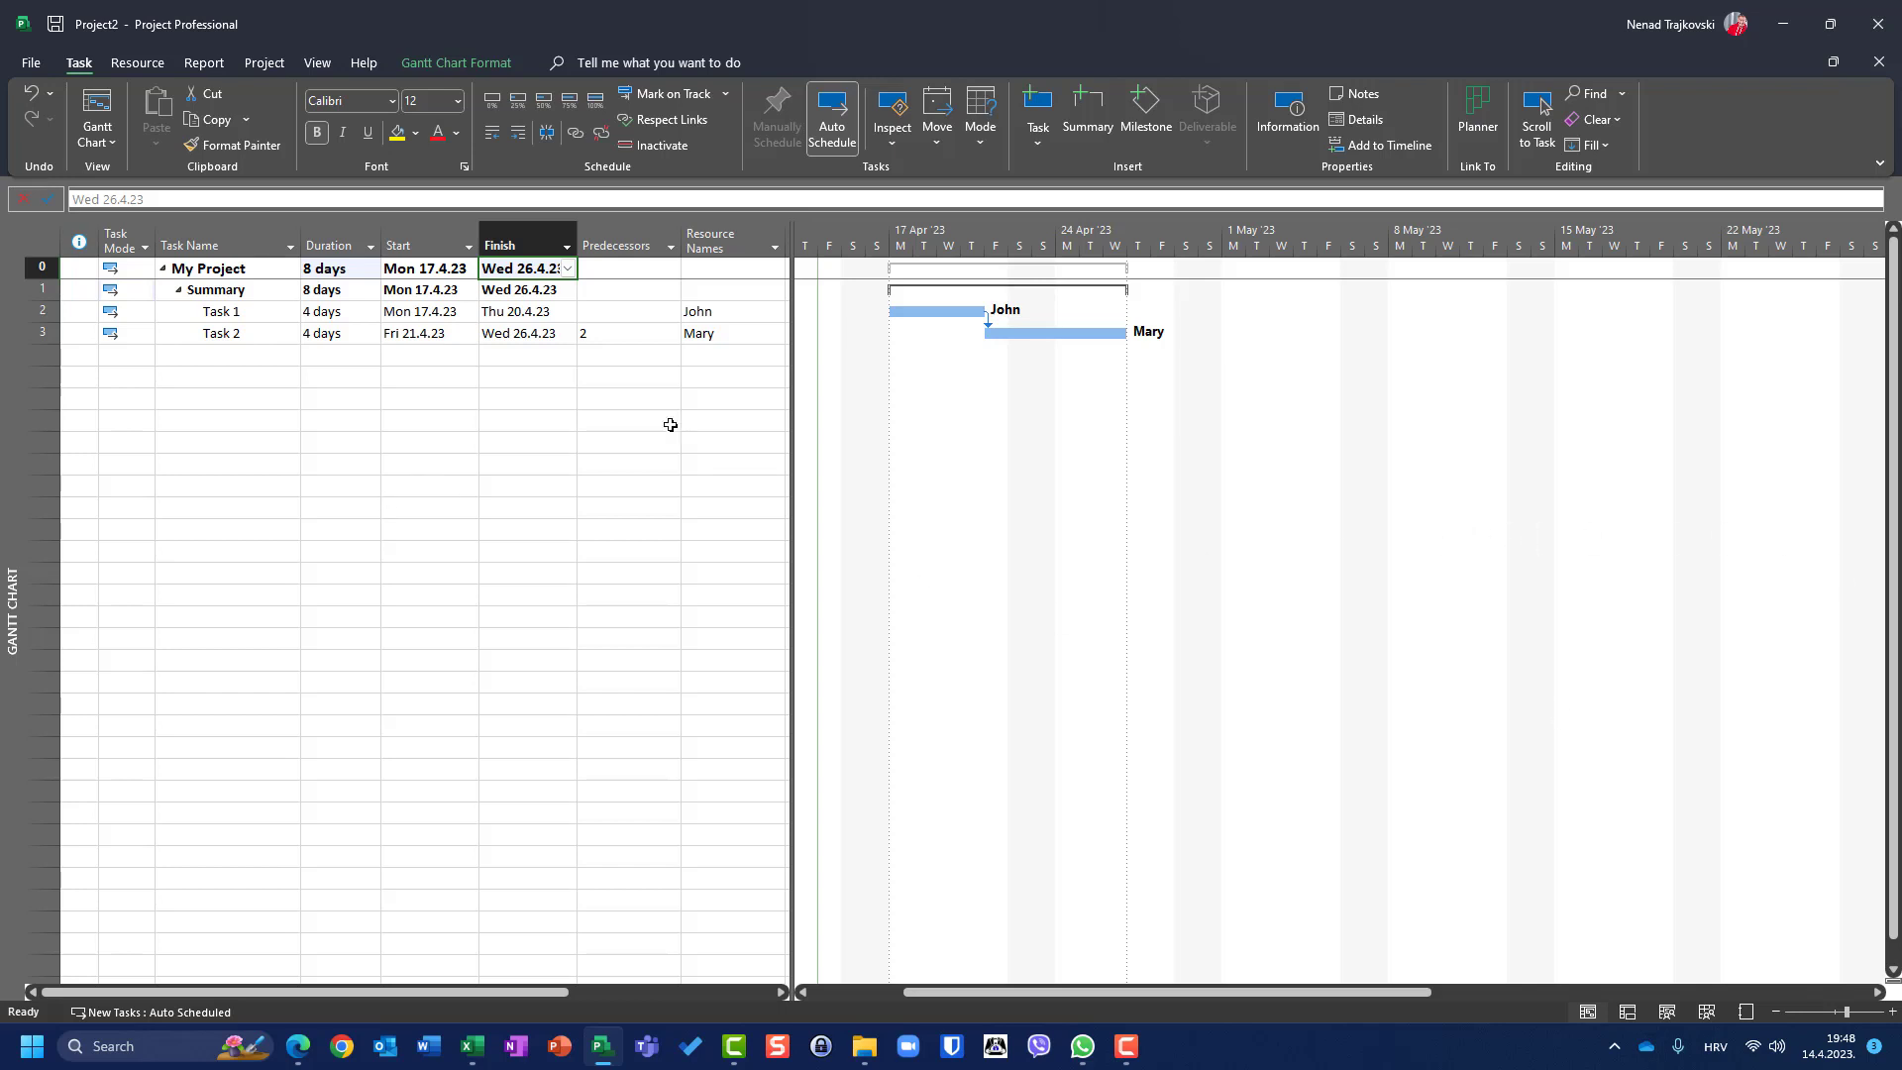
Set the duration of the Summary task to 4 days
left_click(213, 290)
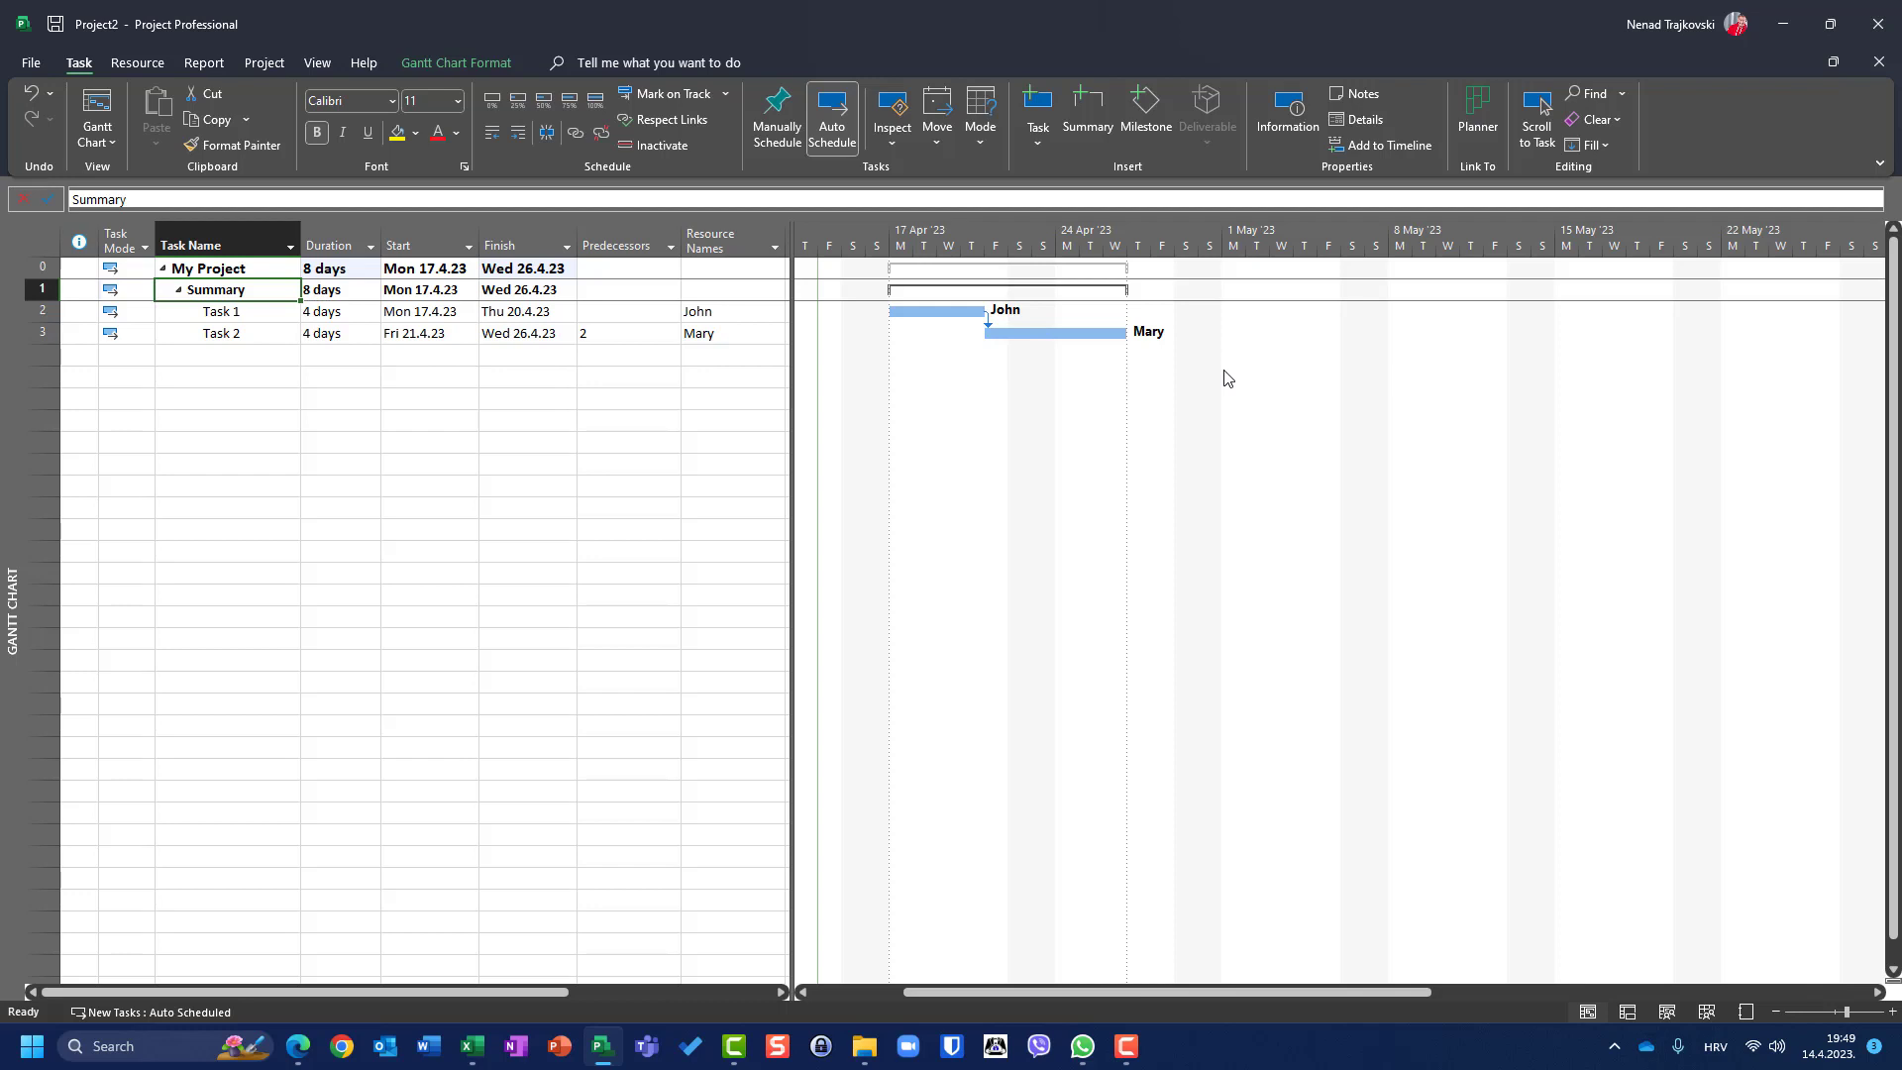
left_click(372, 300)
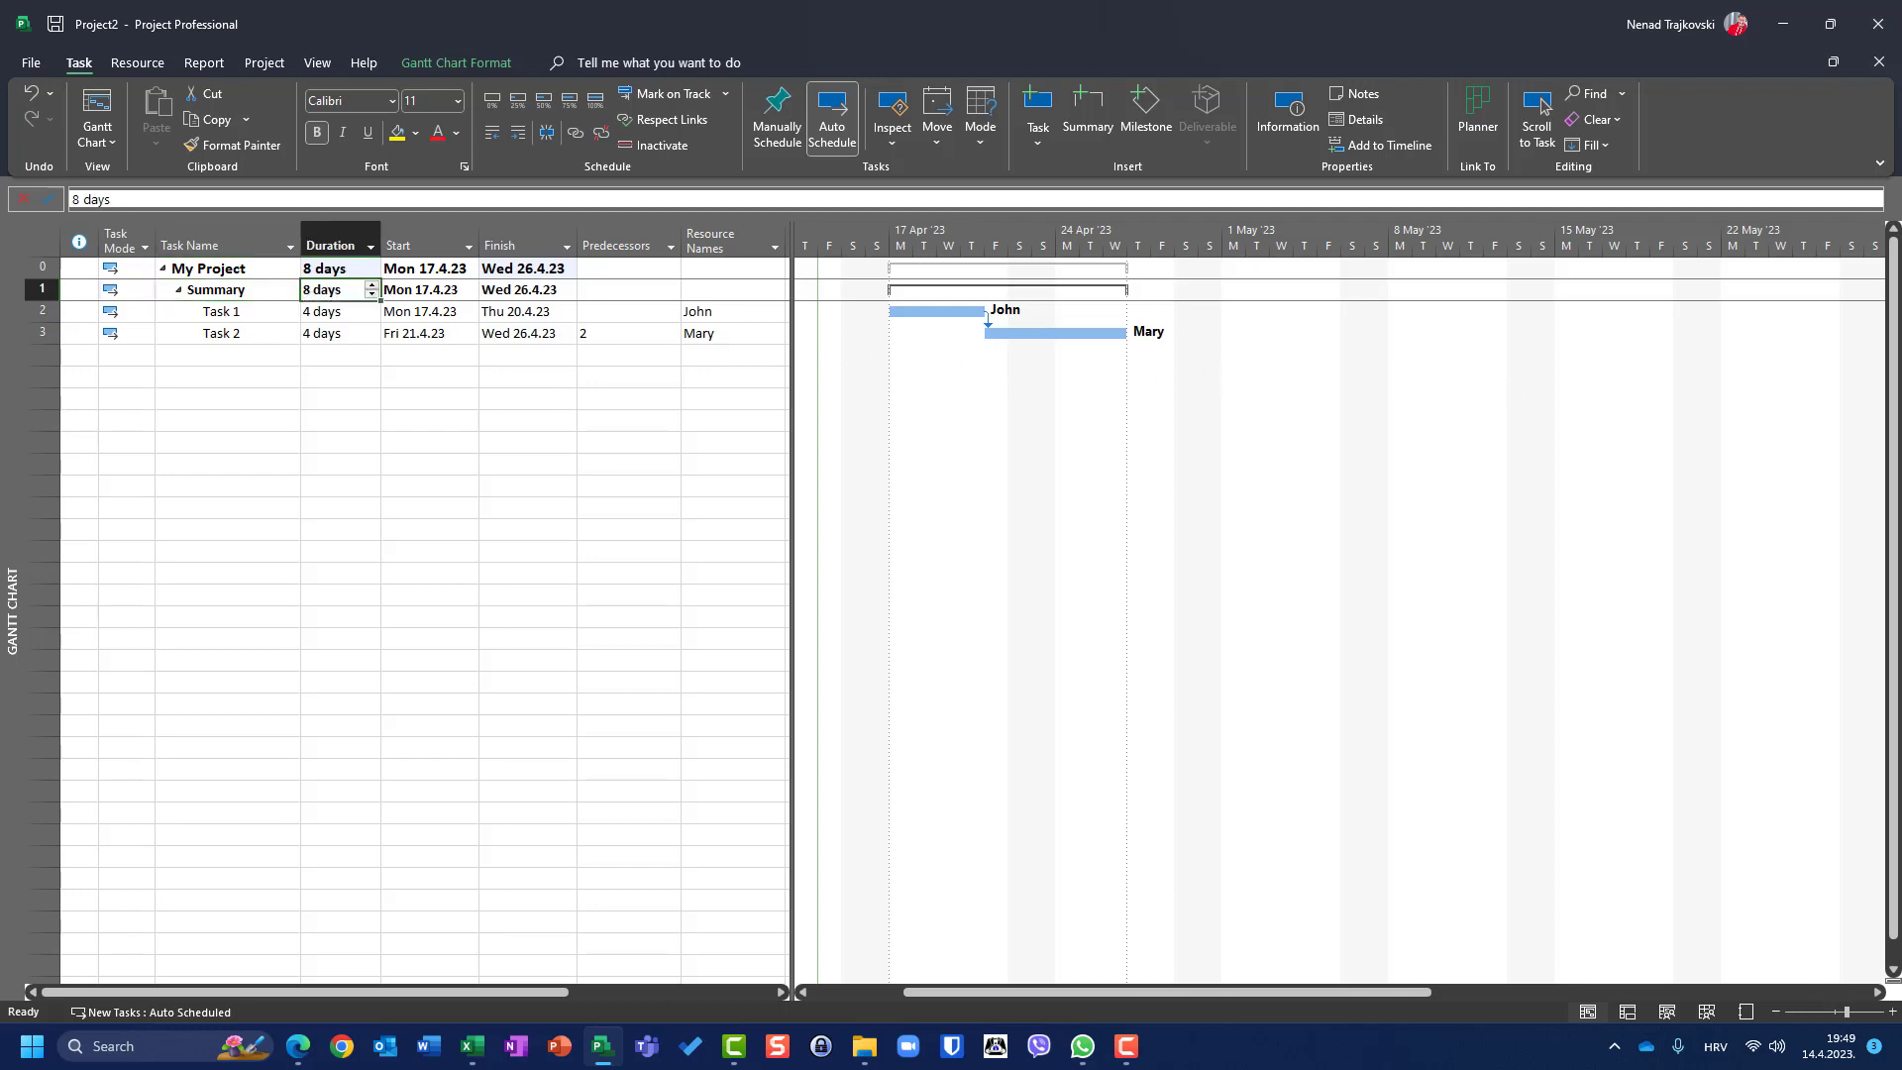
type("4")
key("Return")
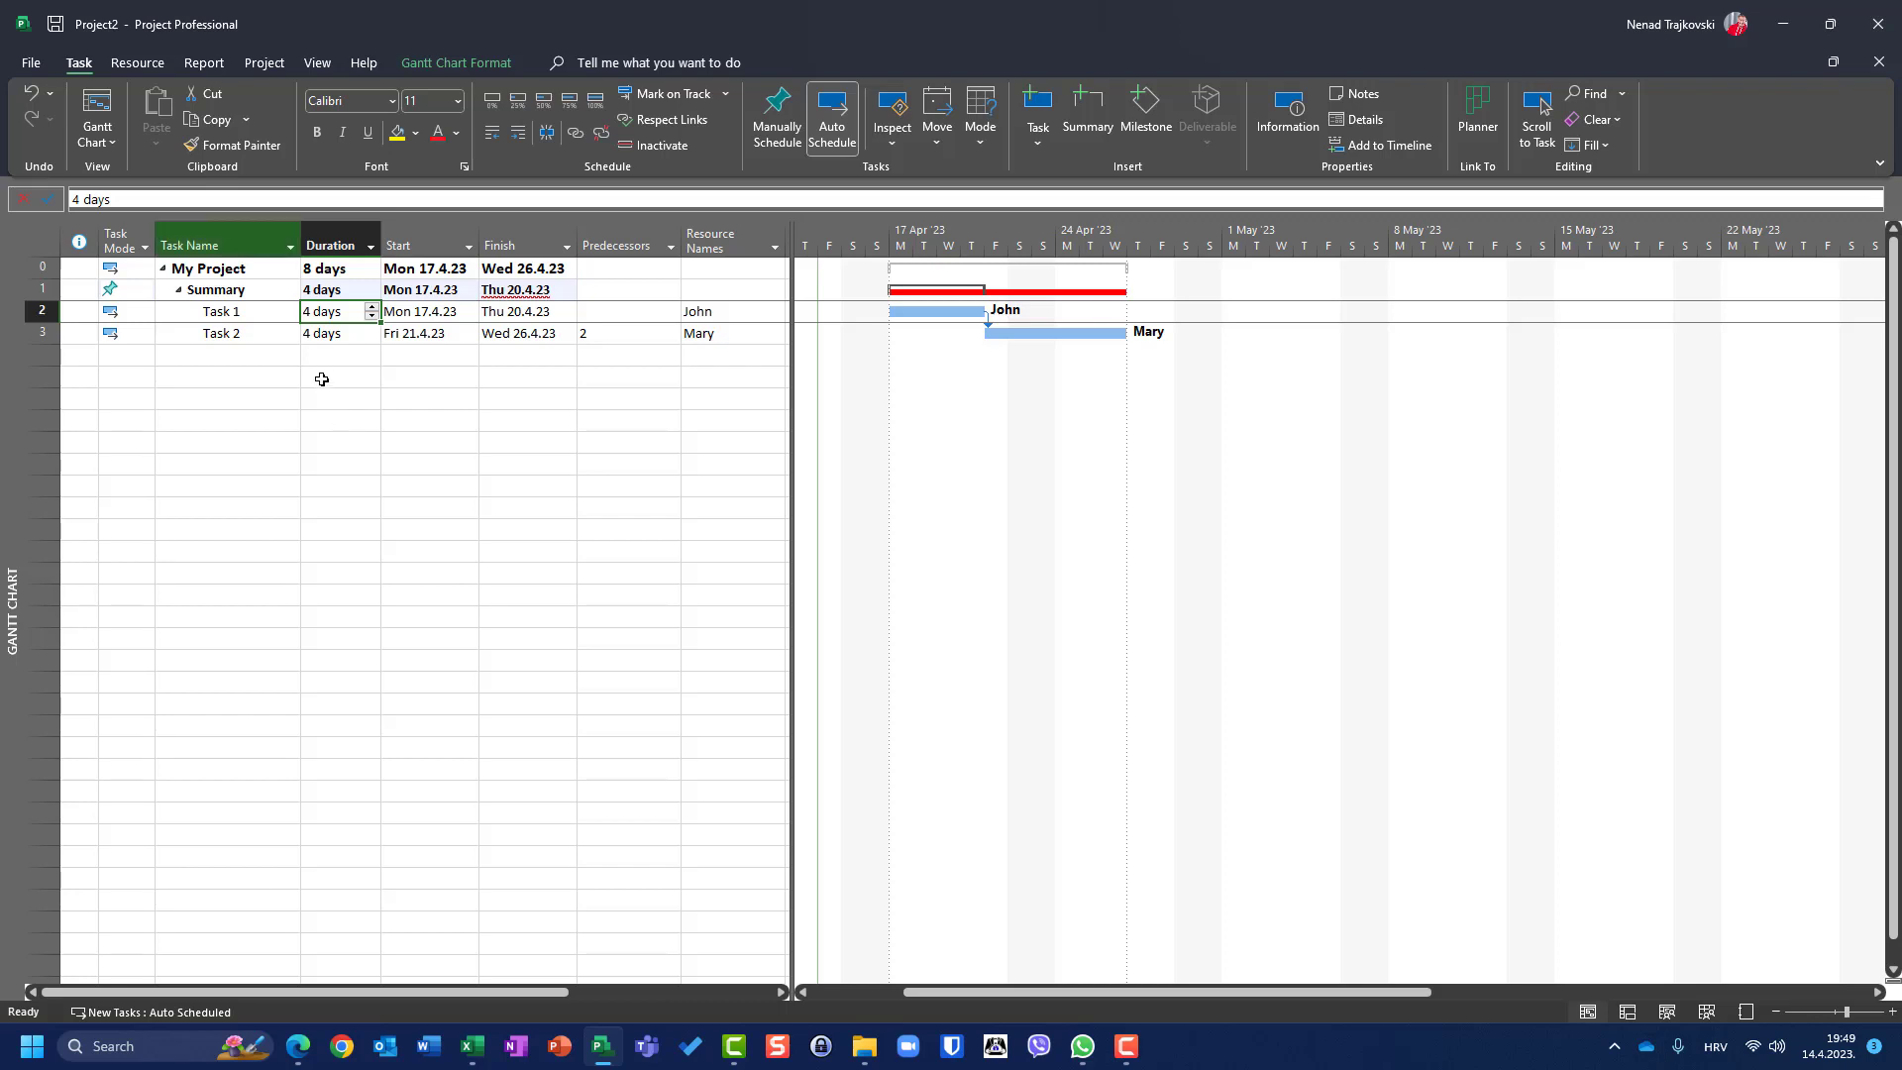
Change the duration of the Summary task to 15 days
left_click(357, 289)
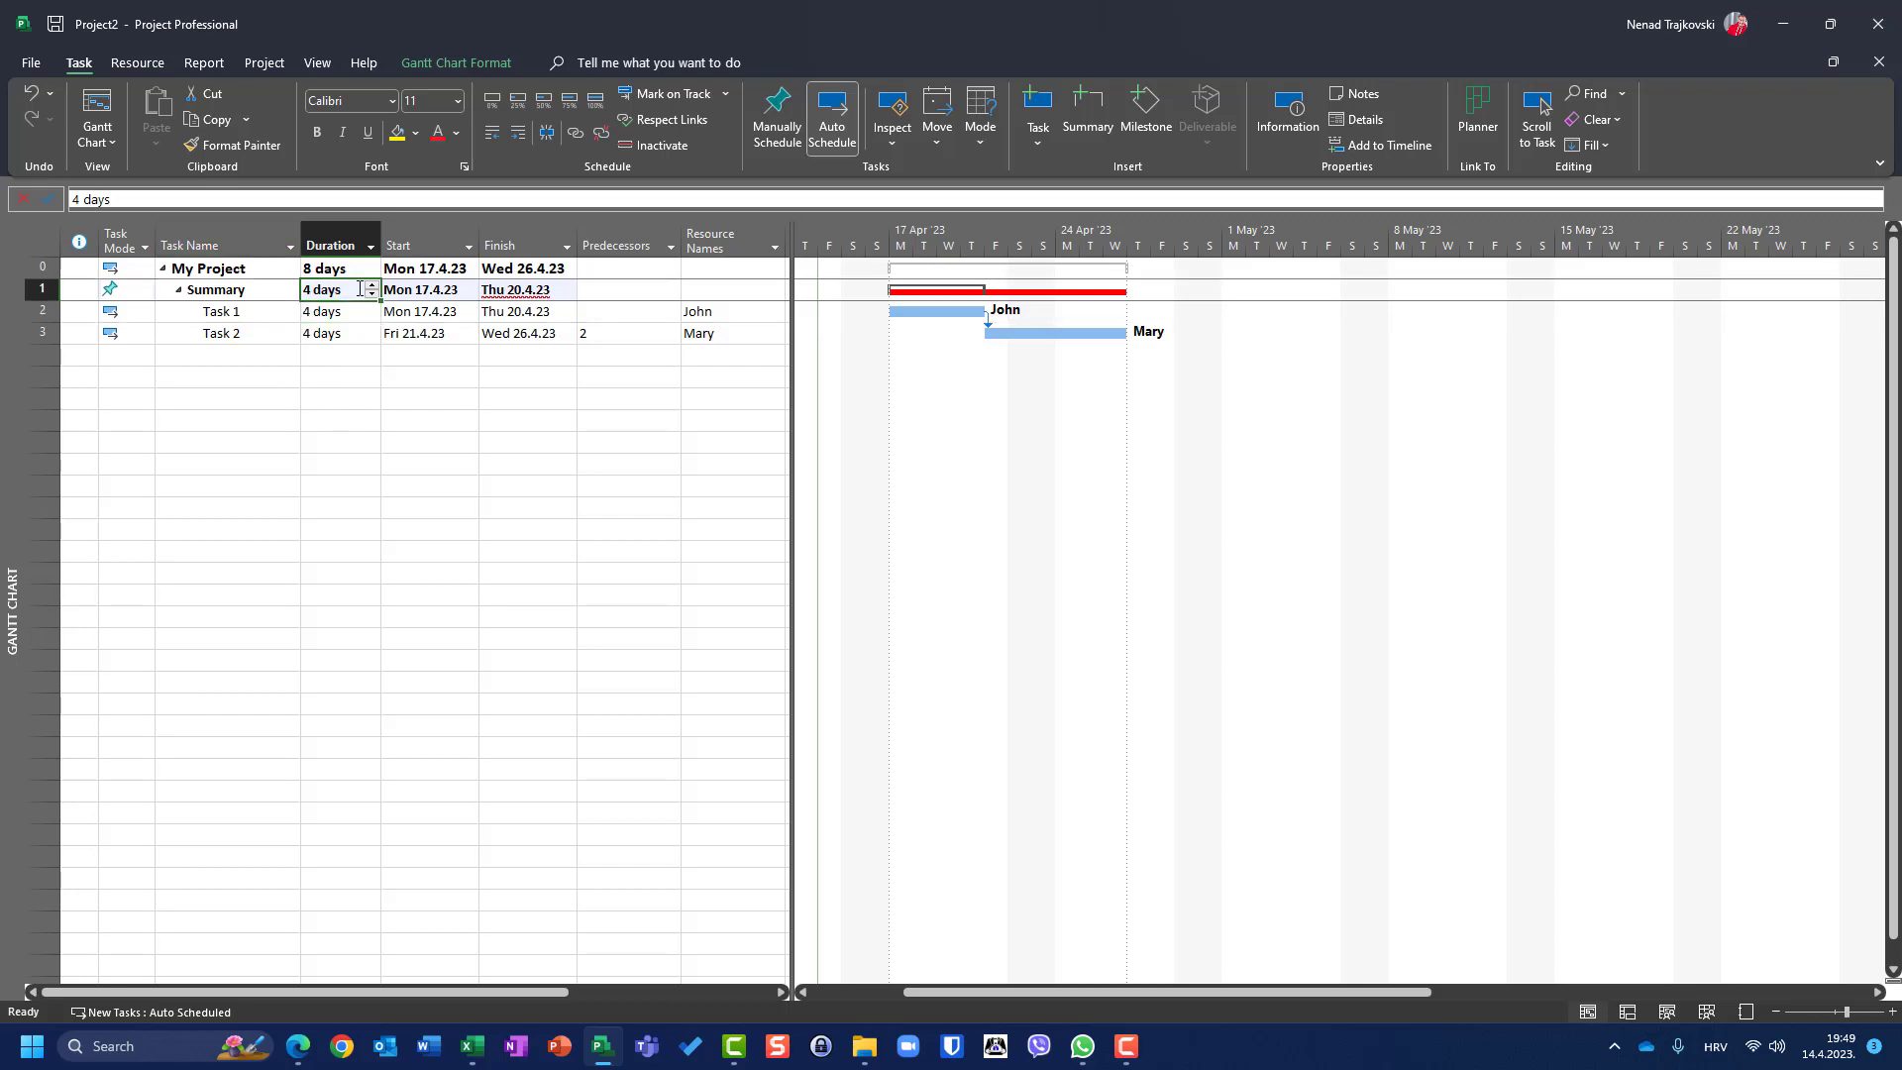
type("15")
key("Return")
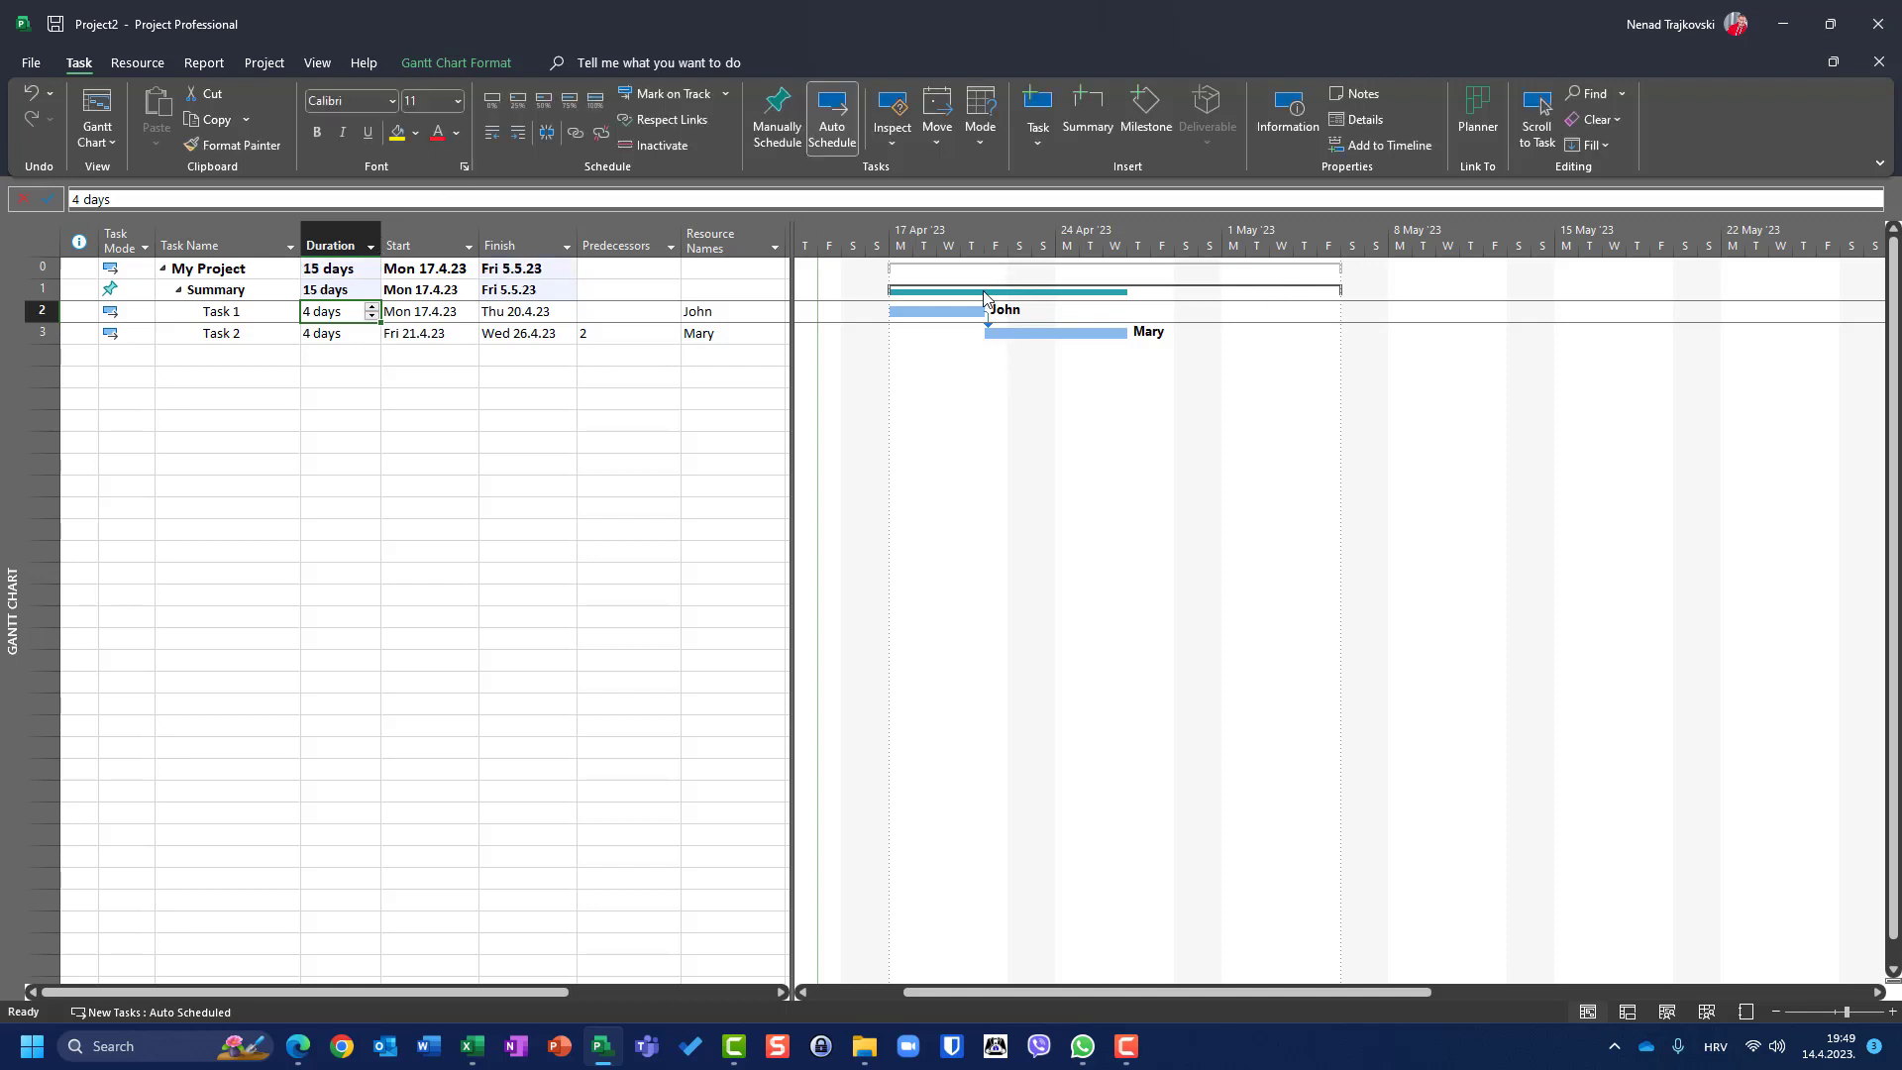
mouse_move(999, 299)
key("Up")
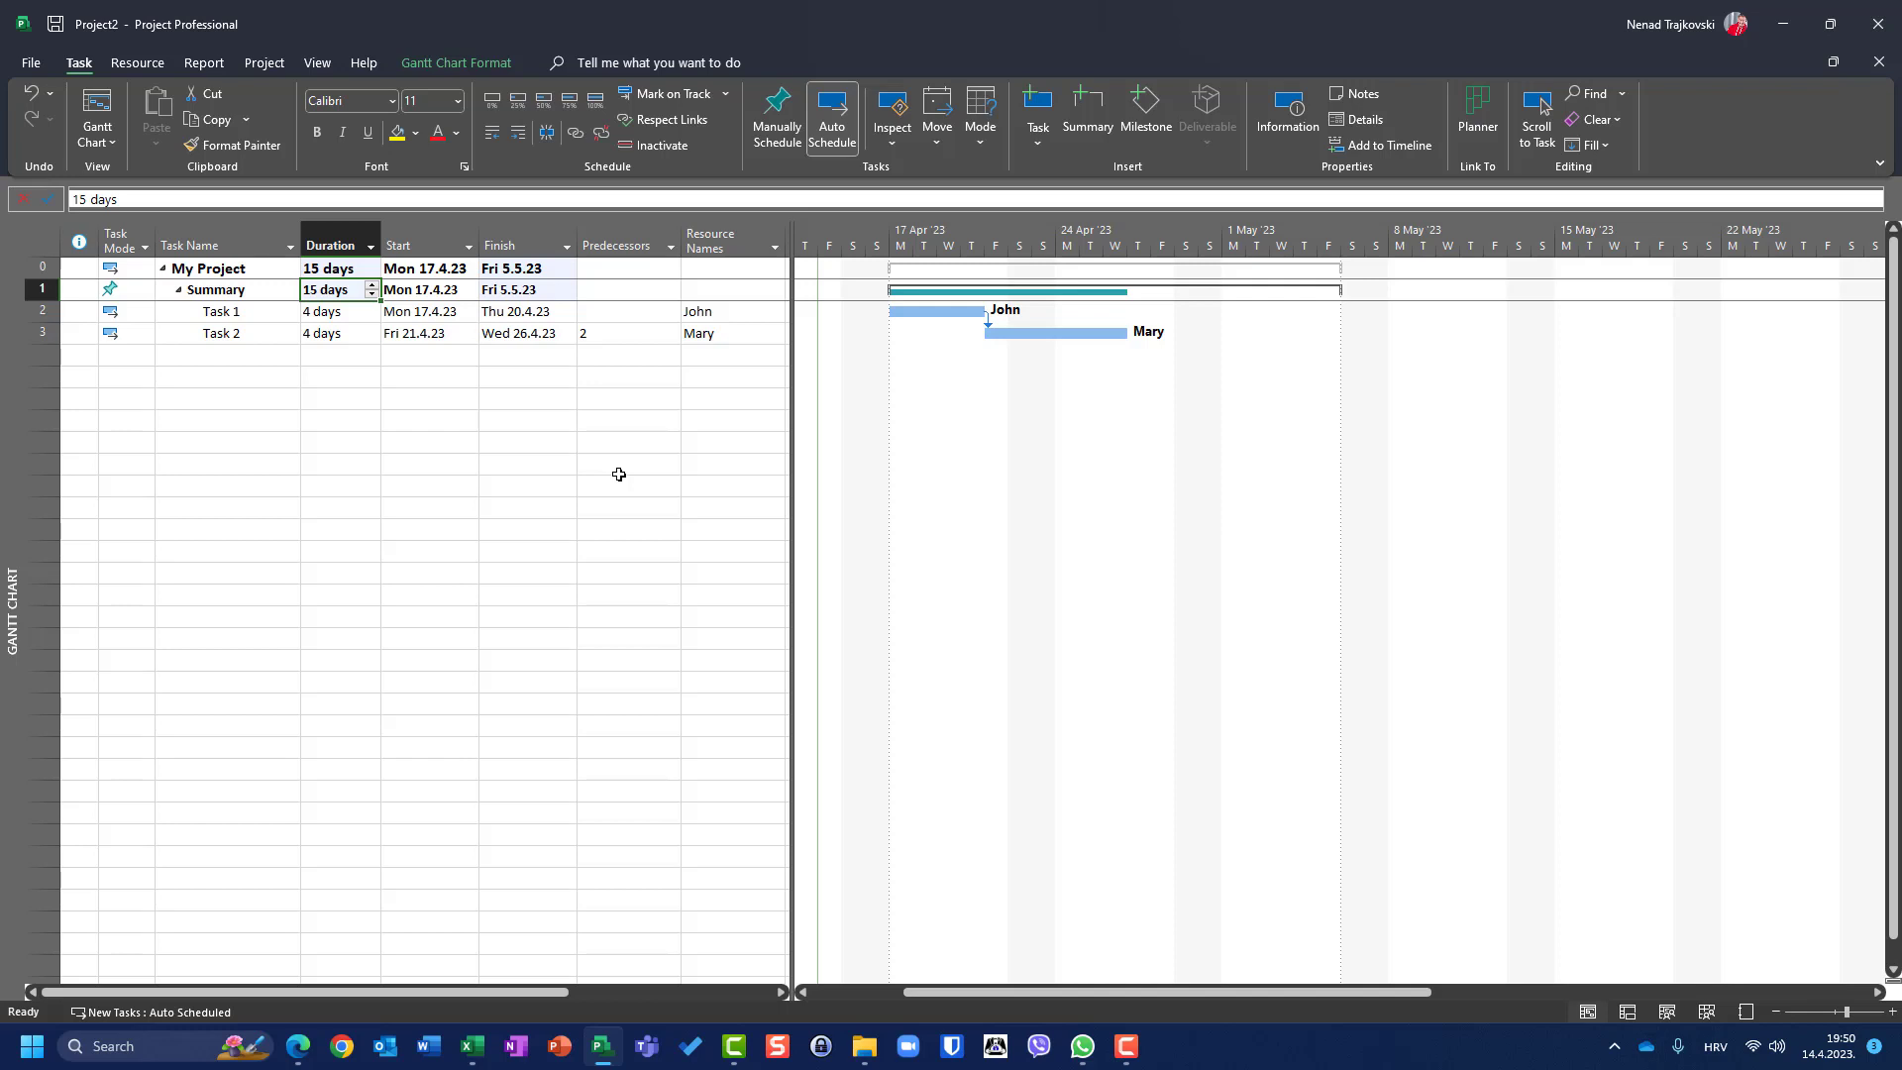
Undo both duration changes on the Summary task and enter its duration again as 15 days
key("ctrl+z")
key("ctrl+z")
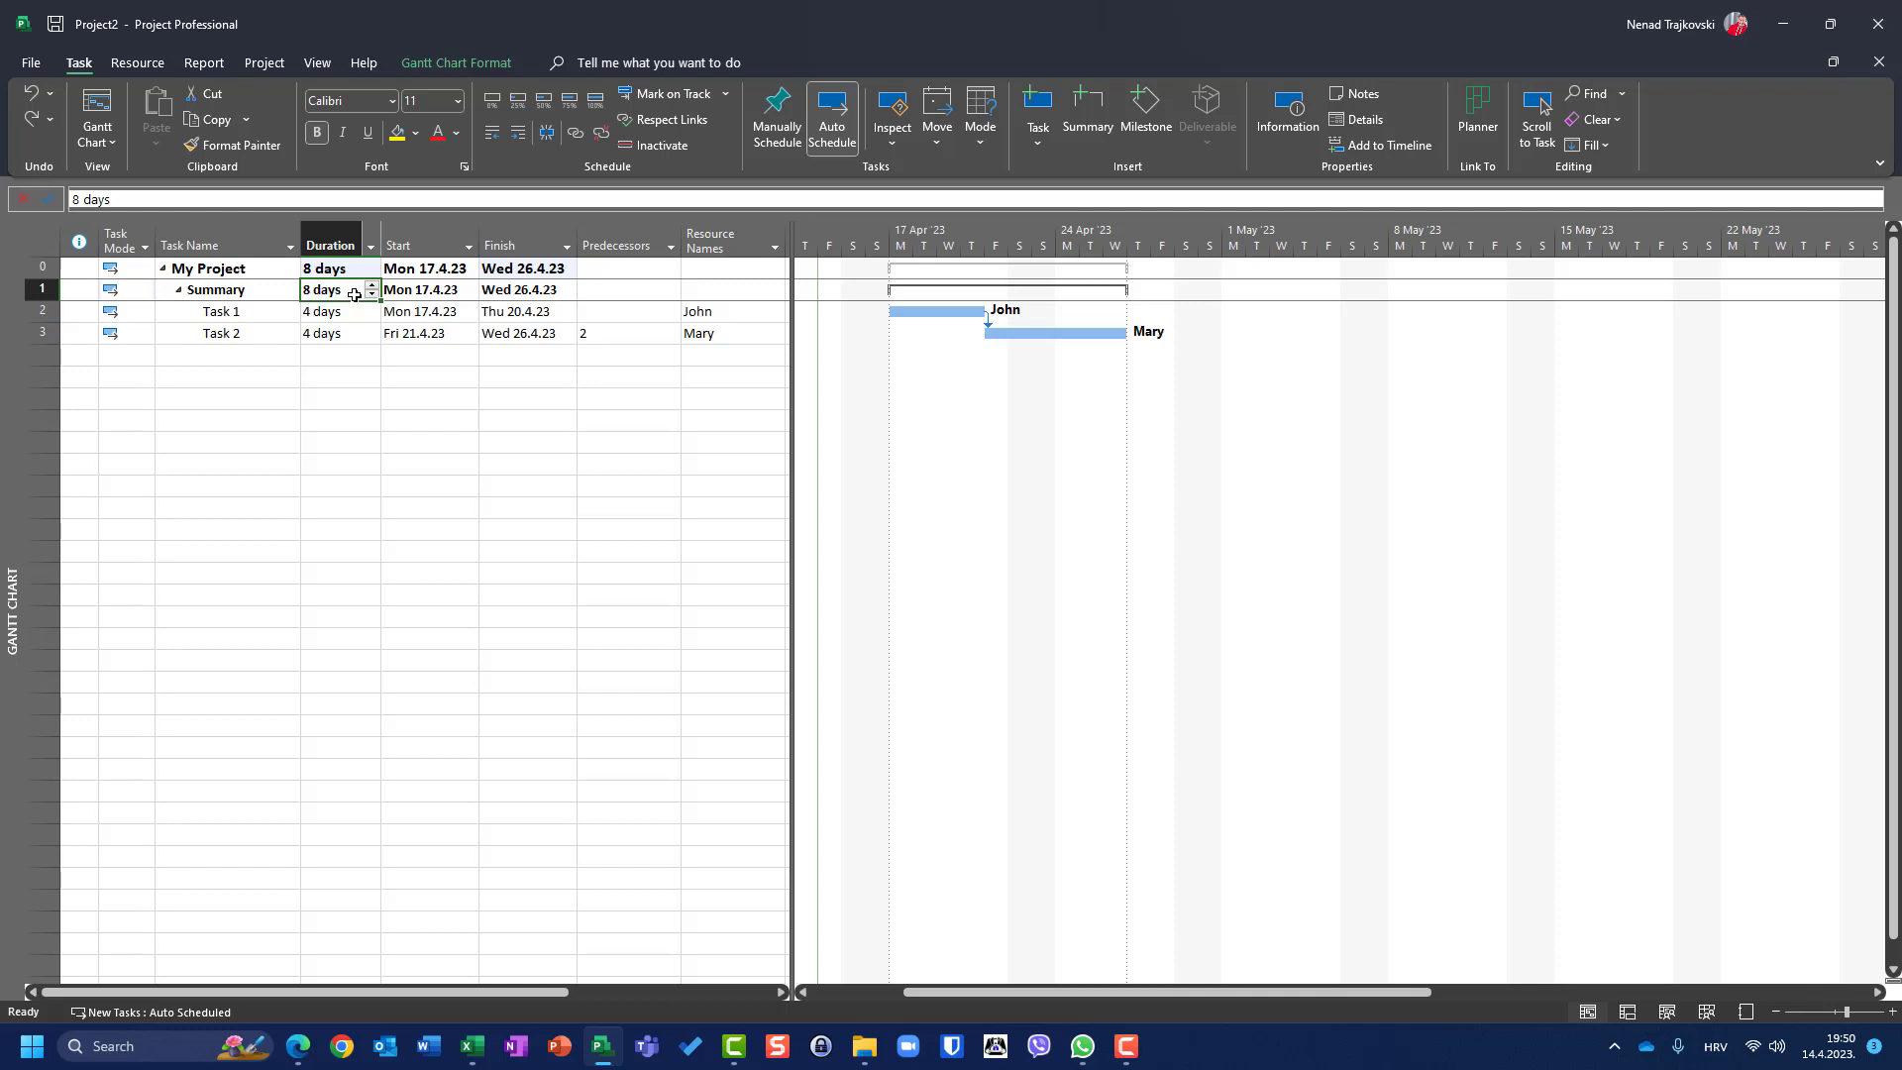
type("15")
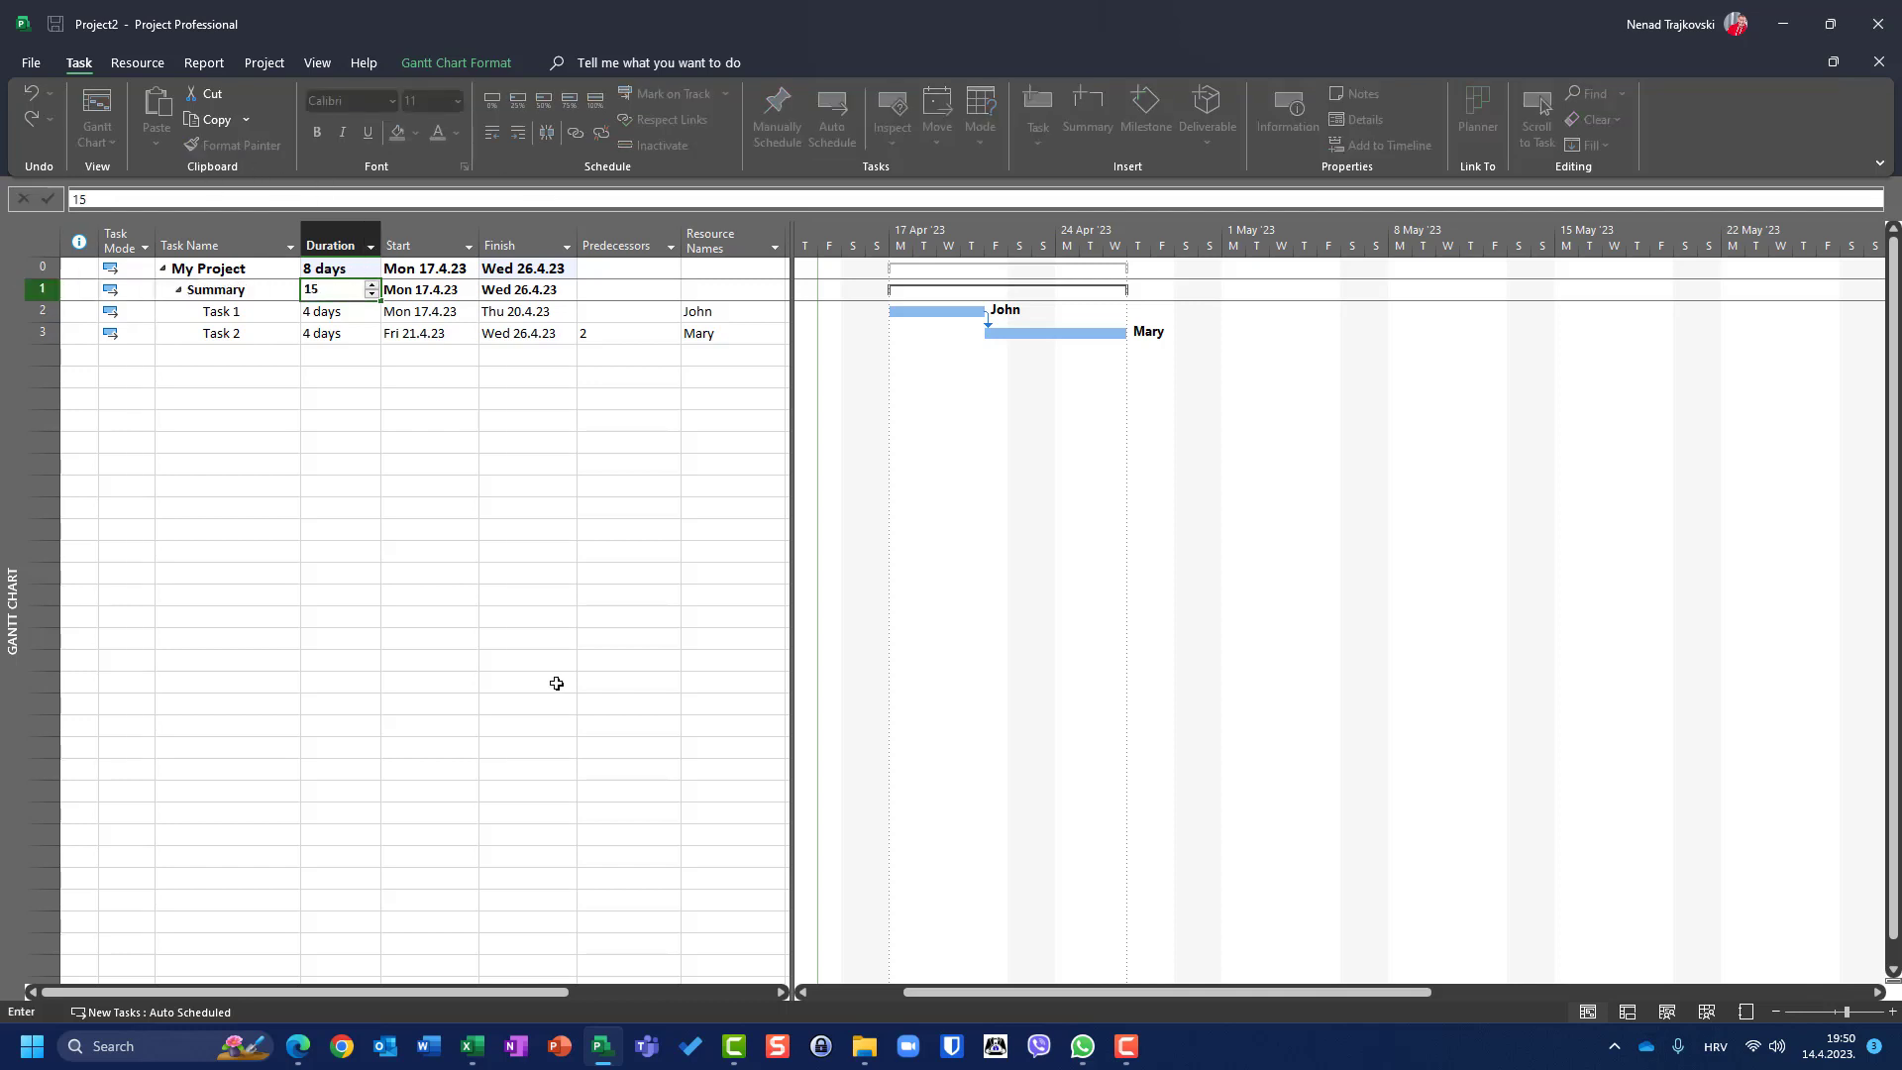
key("Return")
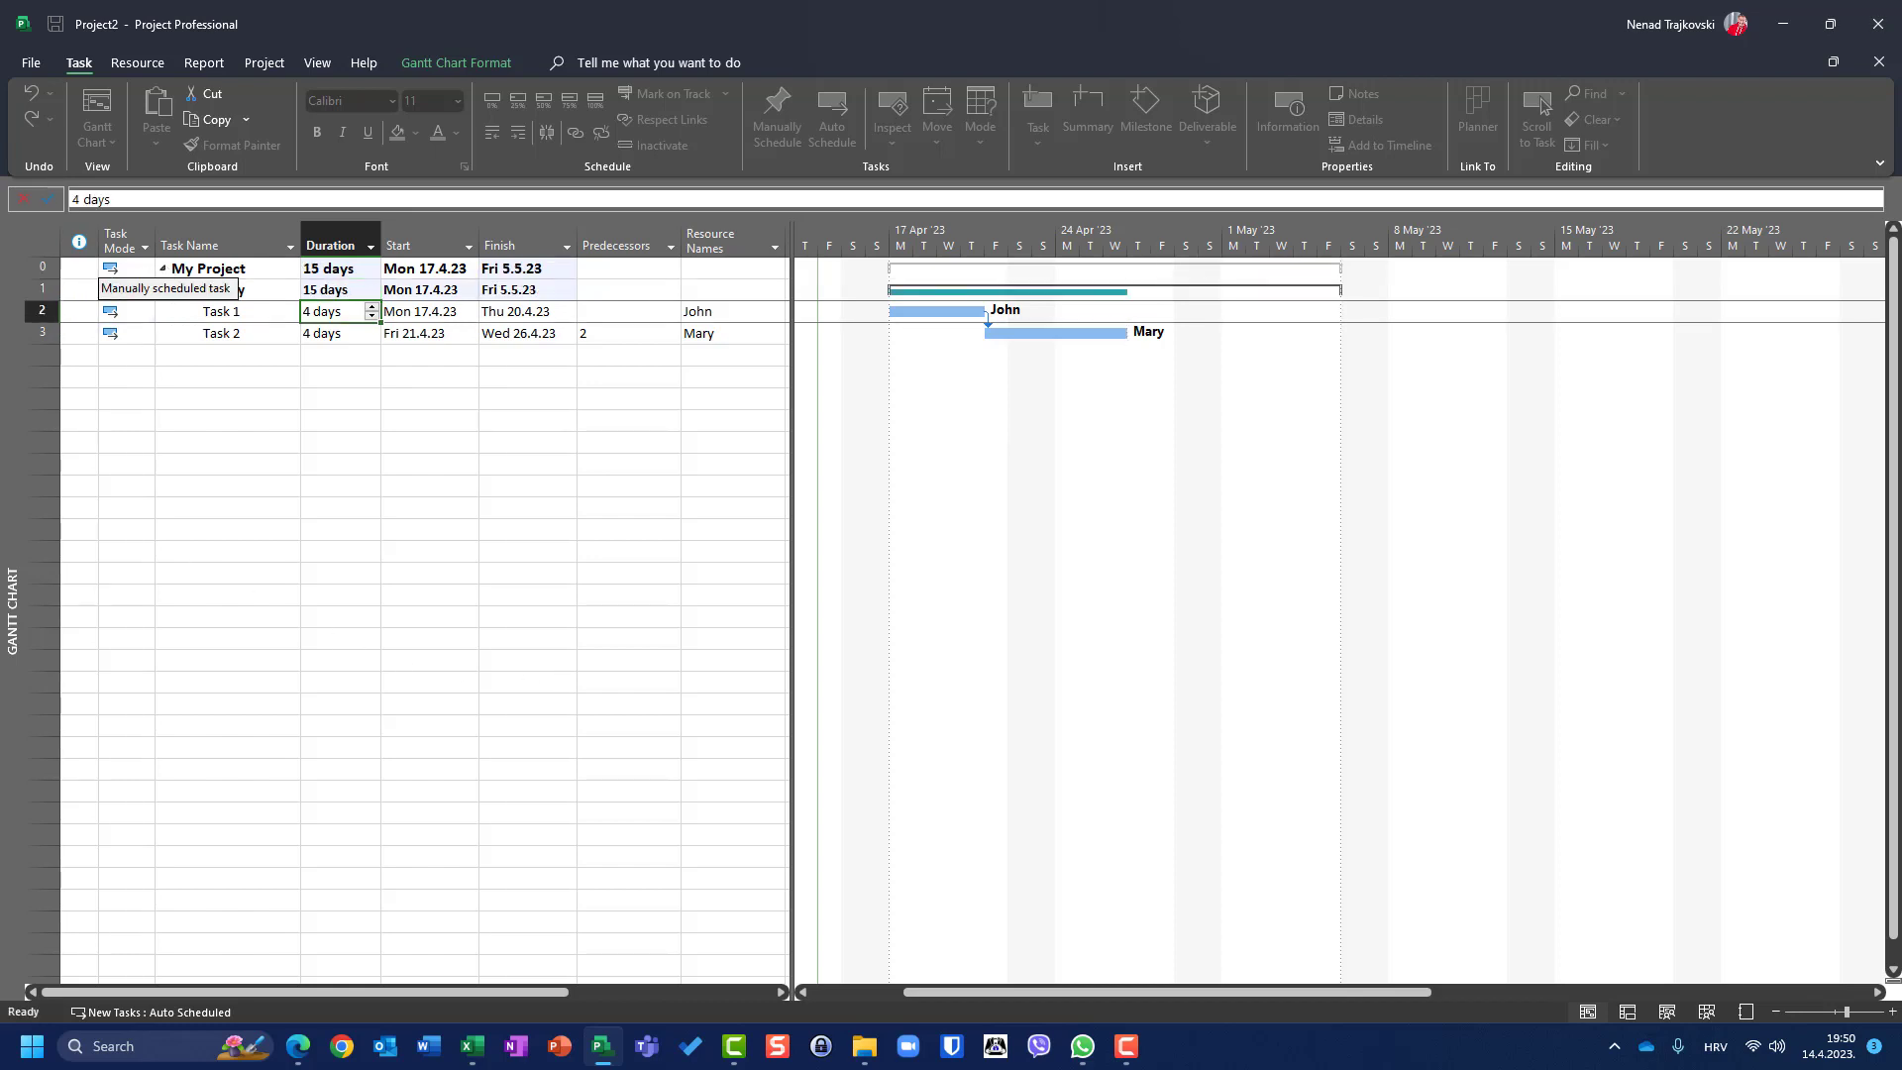
Switch the Summary task's mode to Auto Scheduled
left_click(127, 288)
left_click(127, 287)
left_click(145, 289)
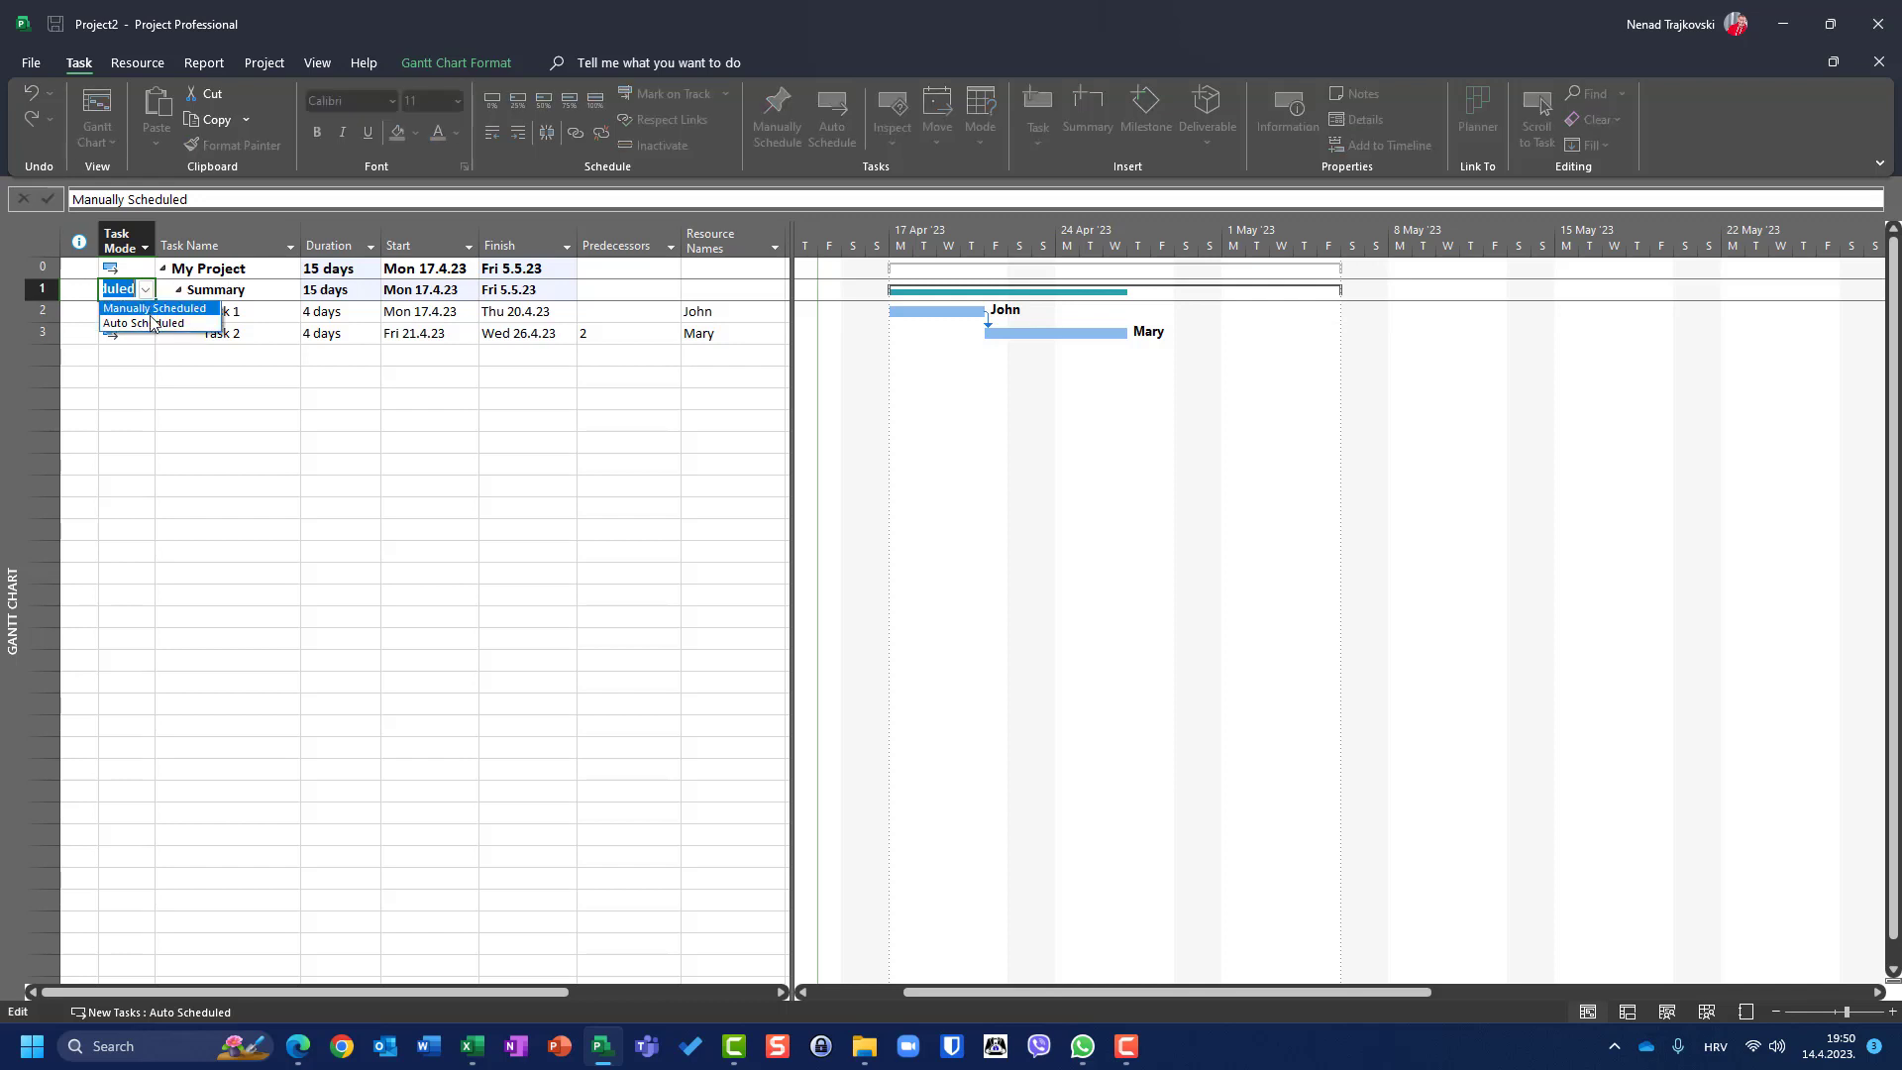
left_click(158, 311)
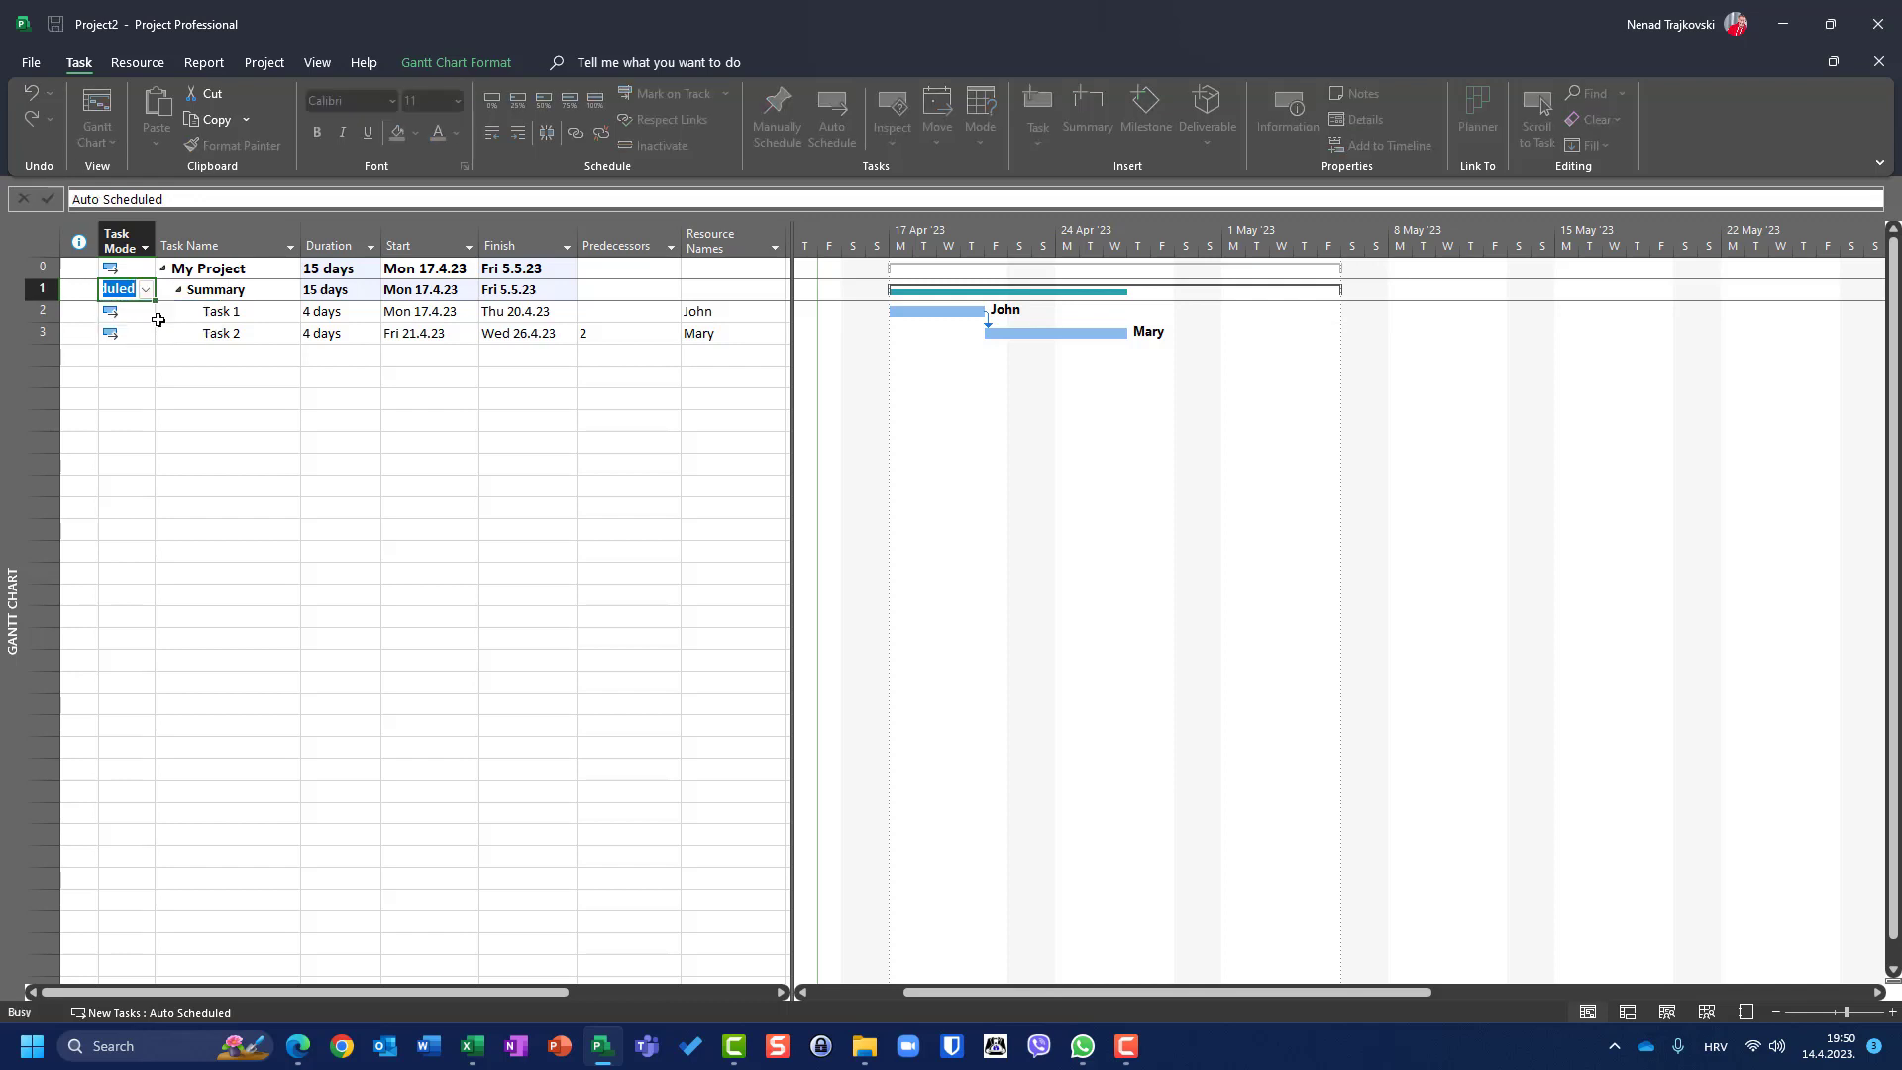
Override the auto-scheduled Summary task's duration with 15 days
left_click(325, 292)
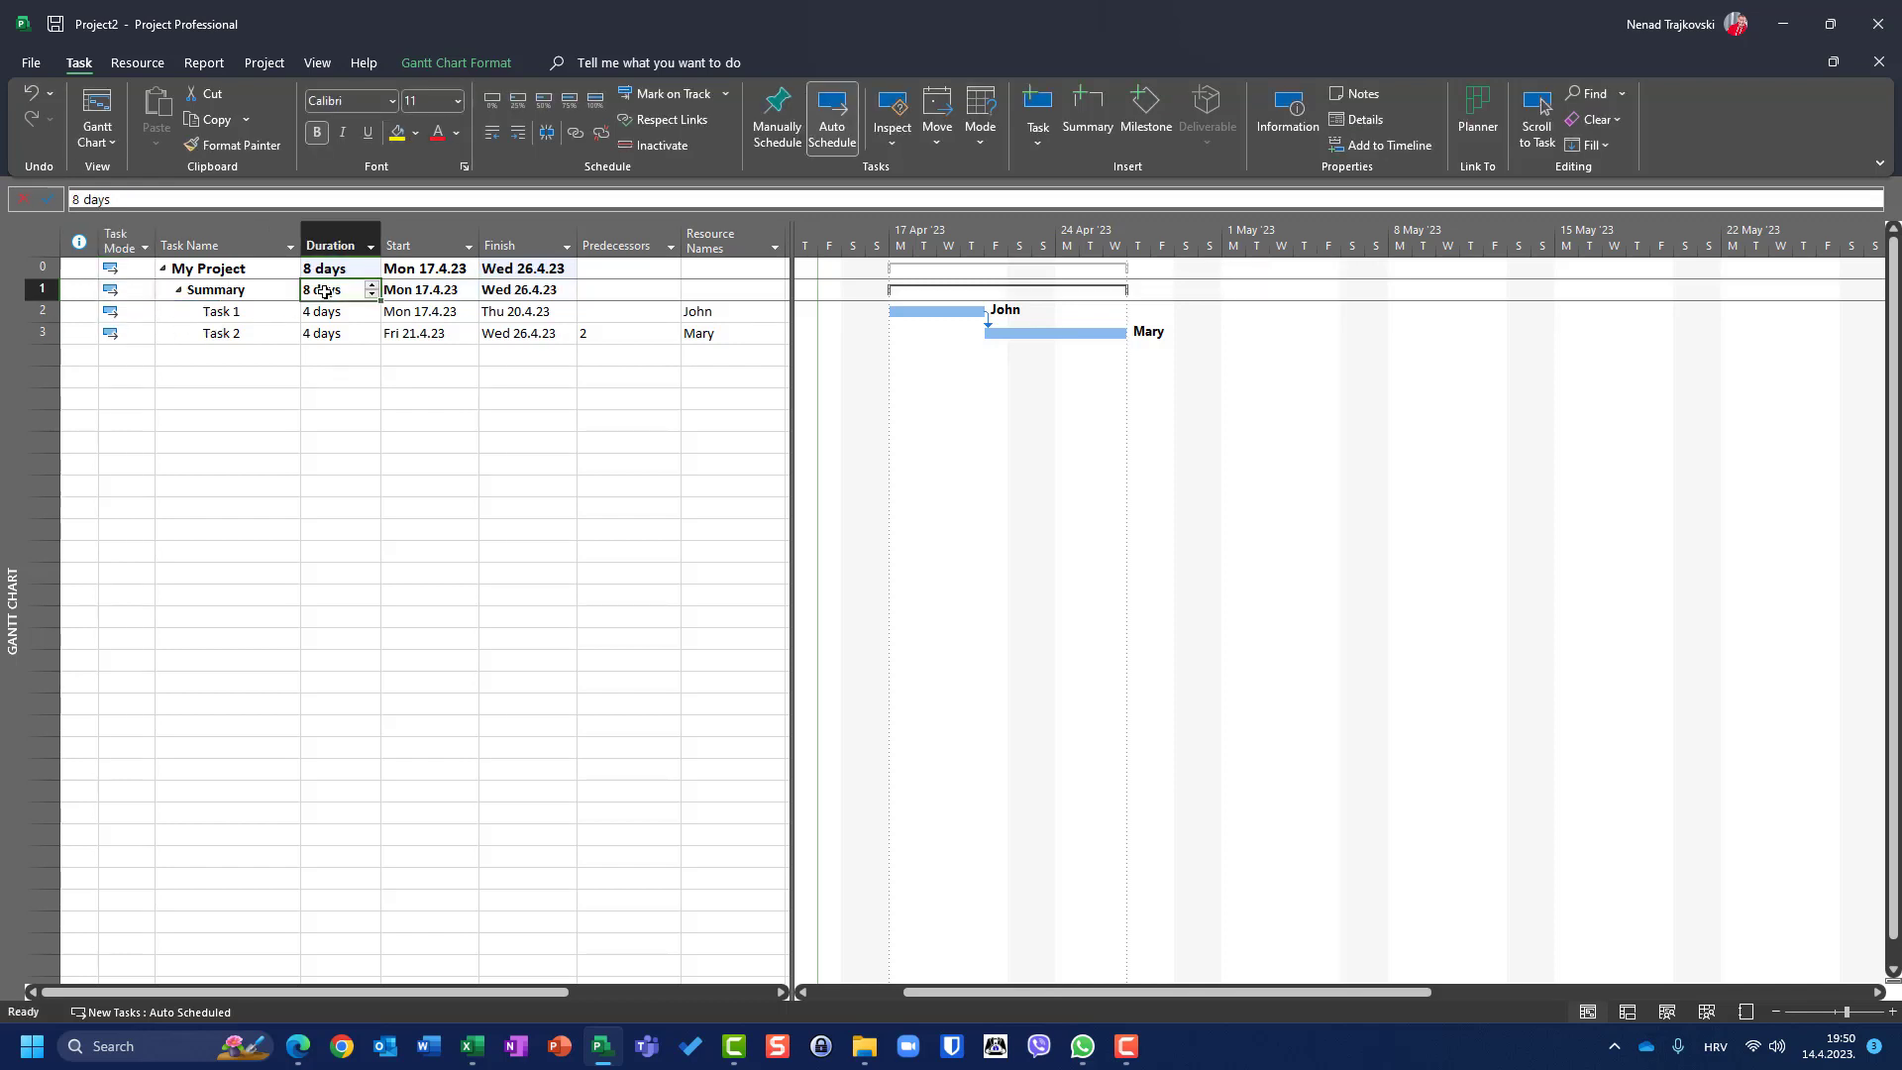
type("15")
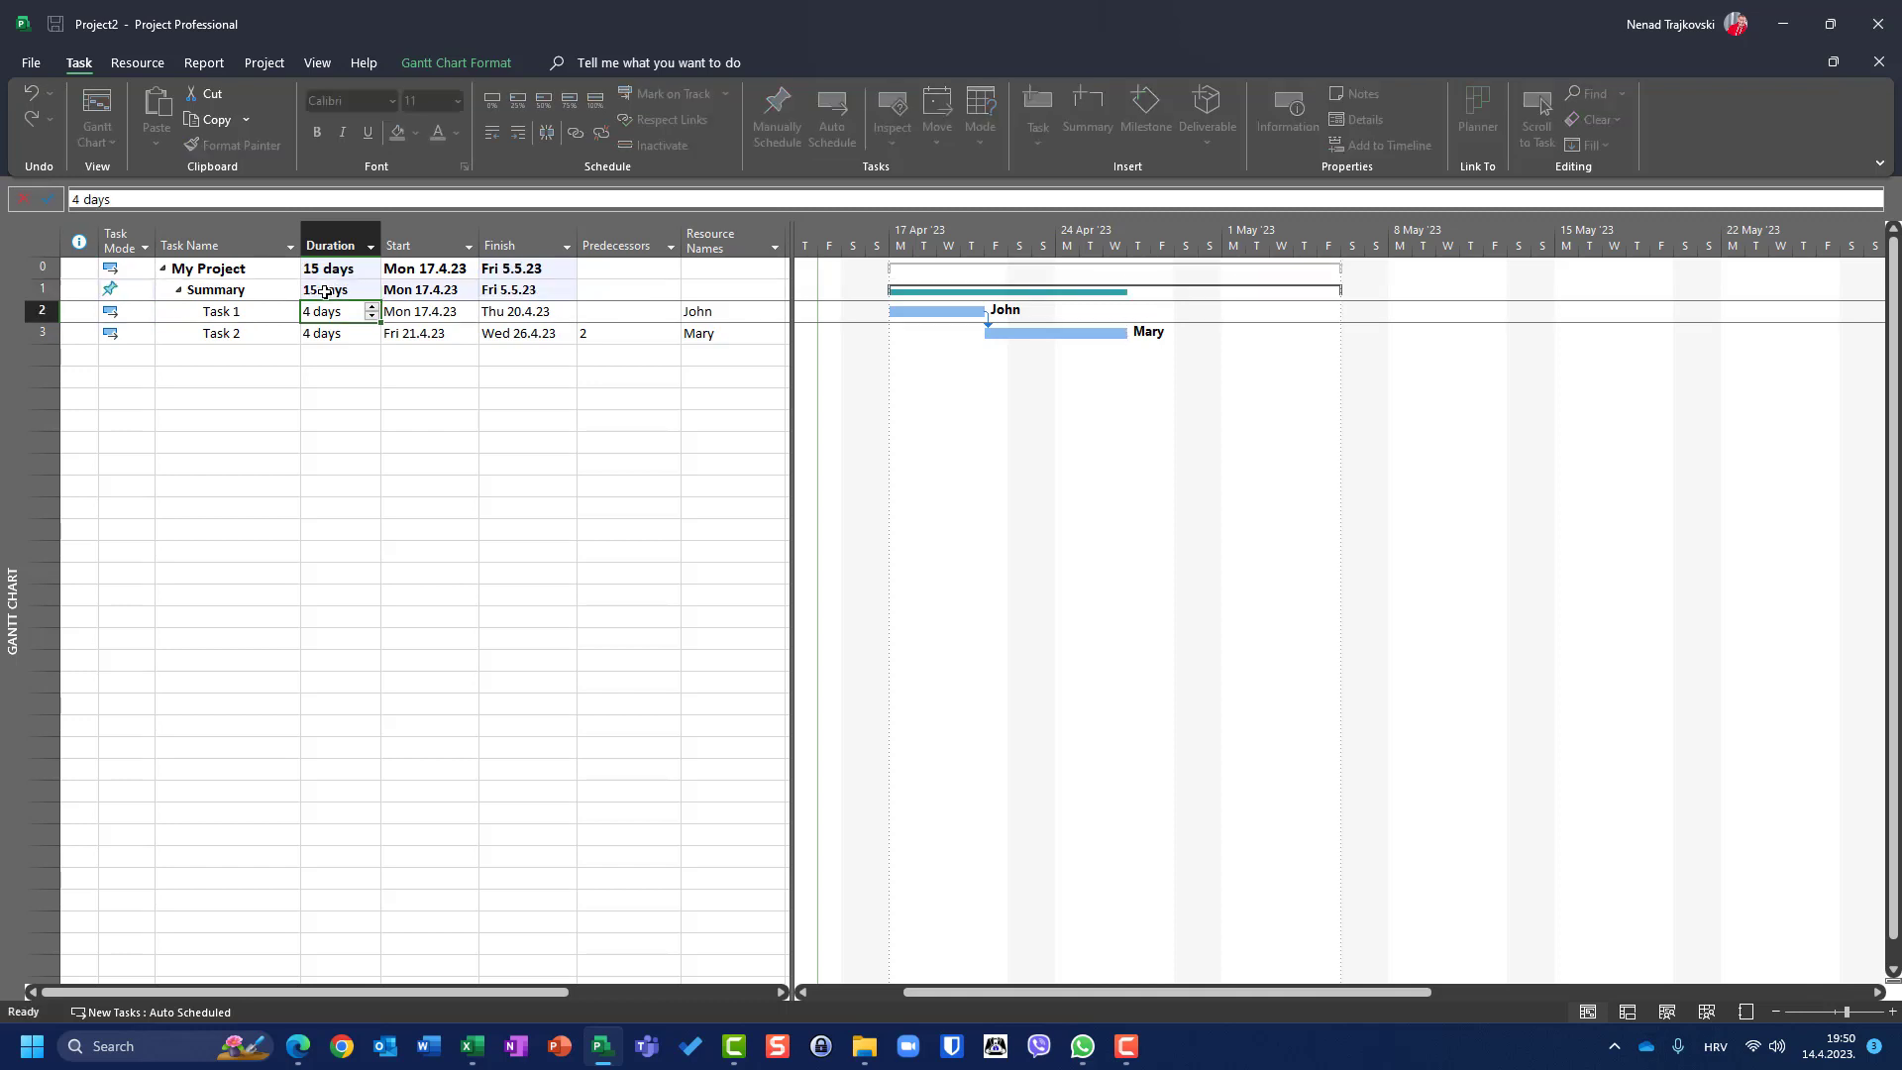
key("Return")
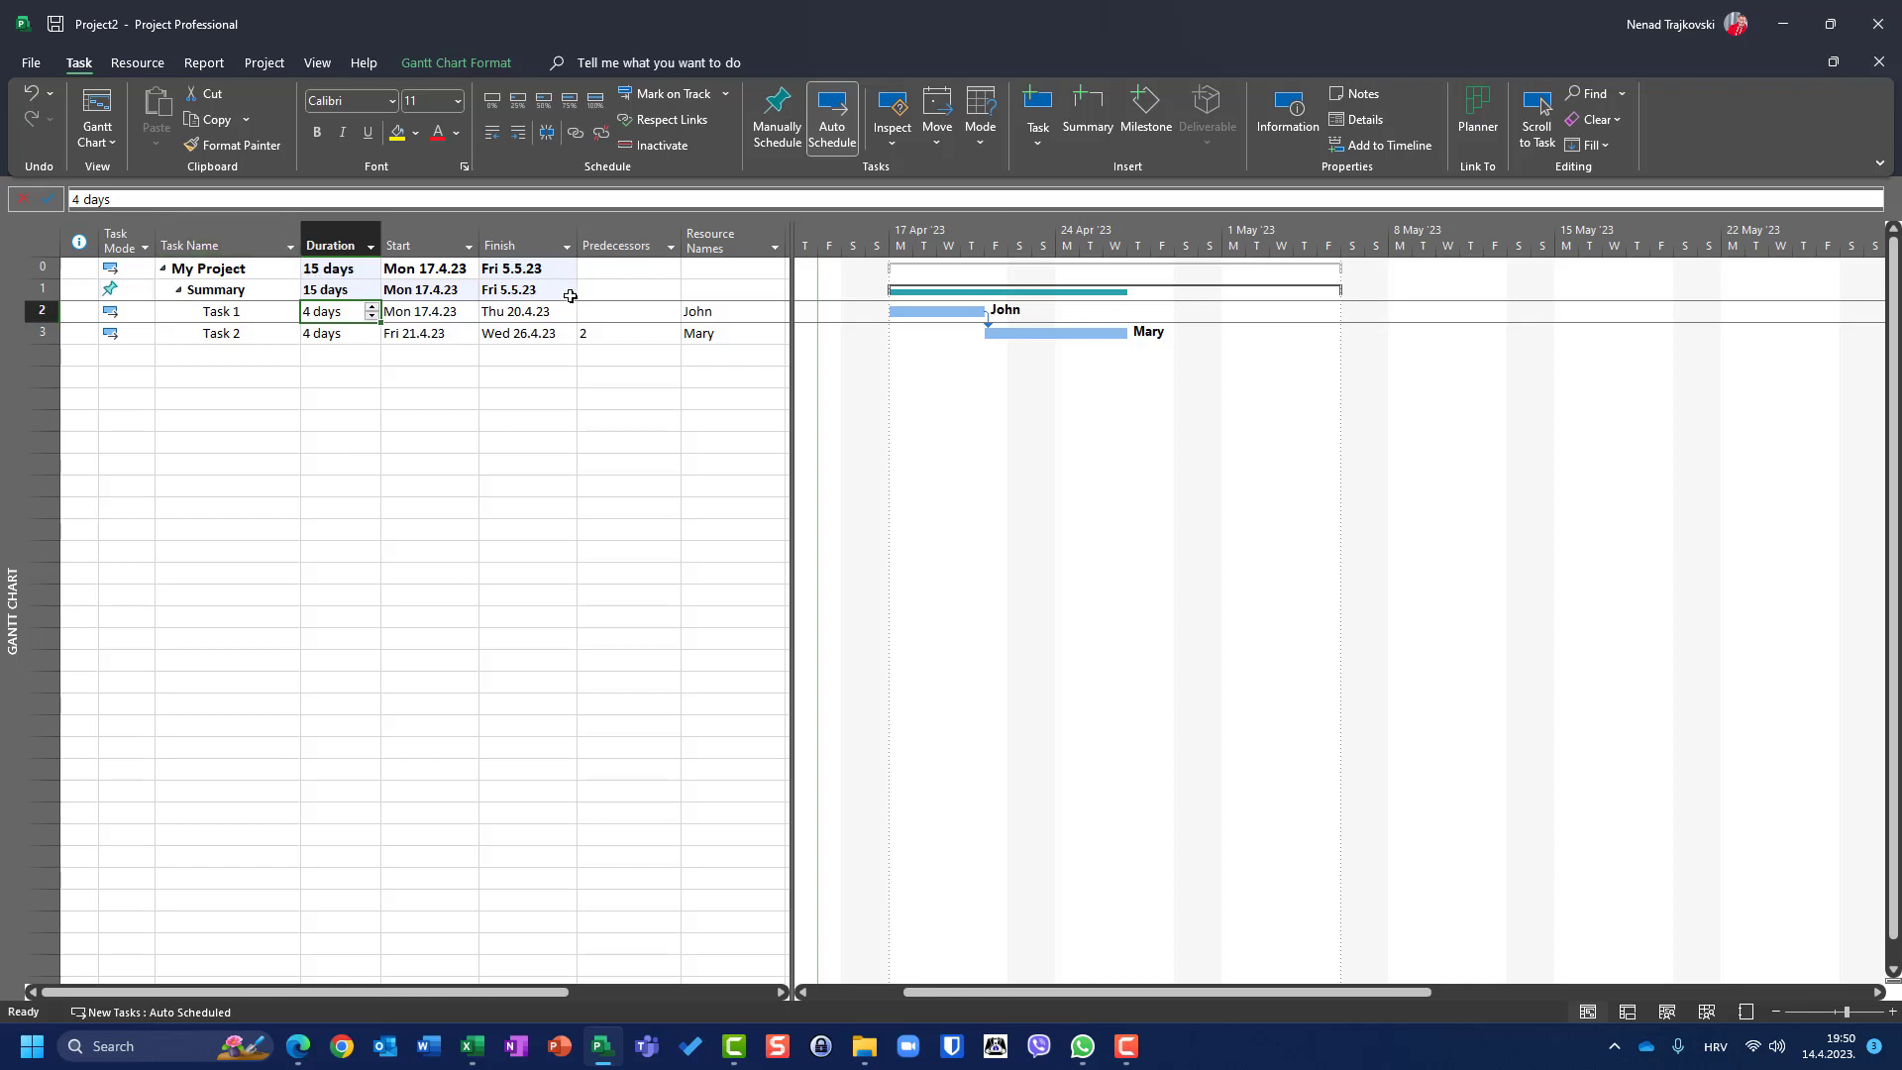
Inspect the factors affecting the Summary task's start date and close the Inspector
left_click(38, 289)
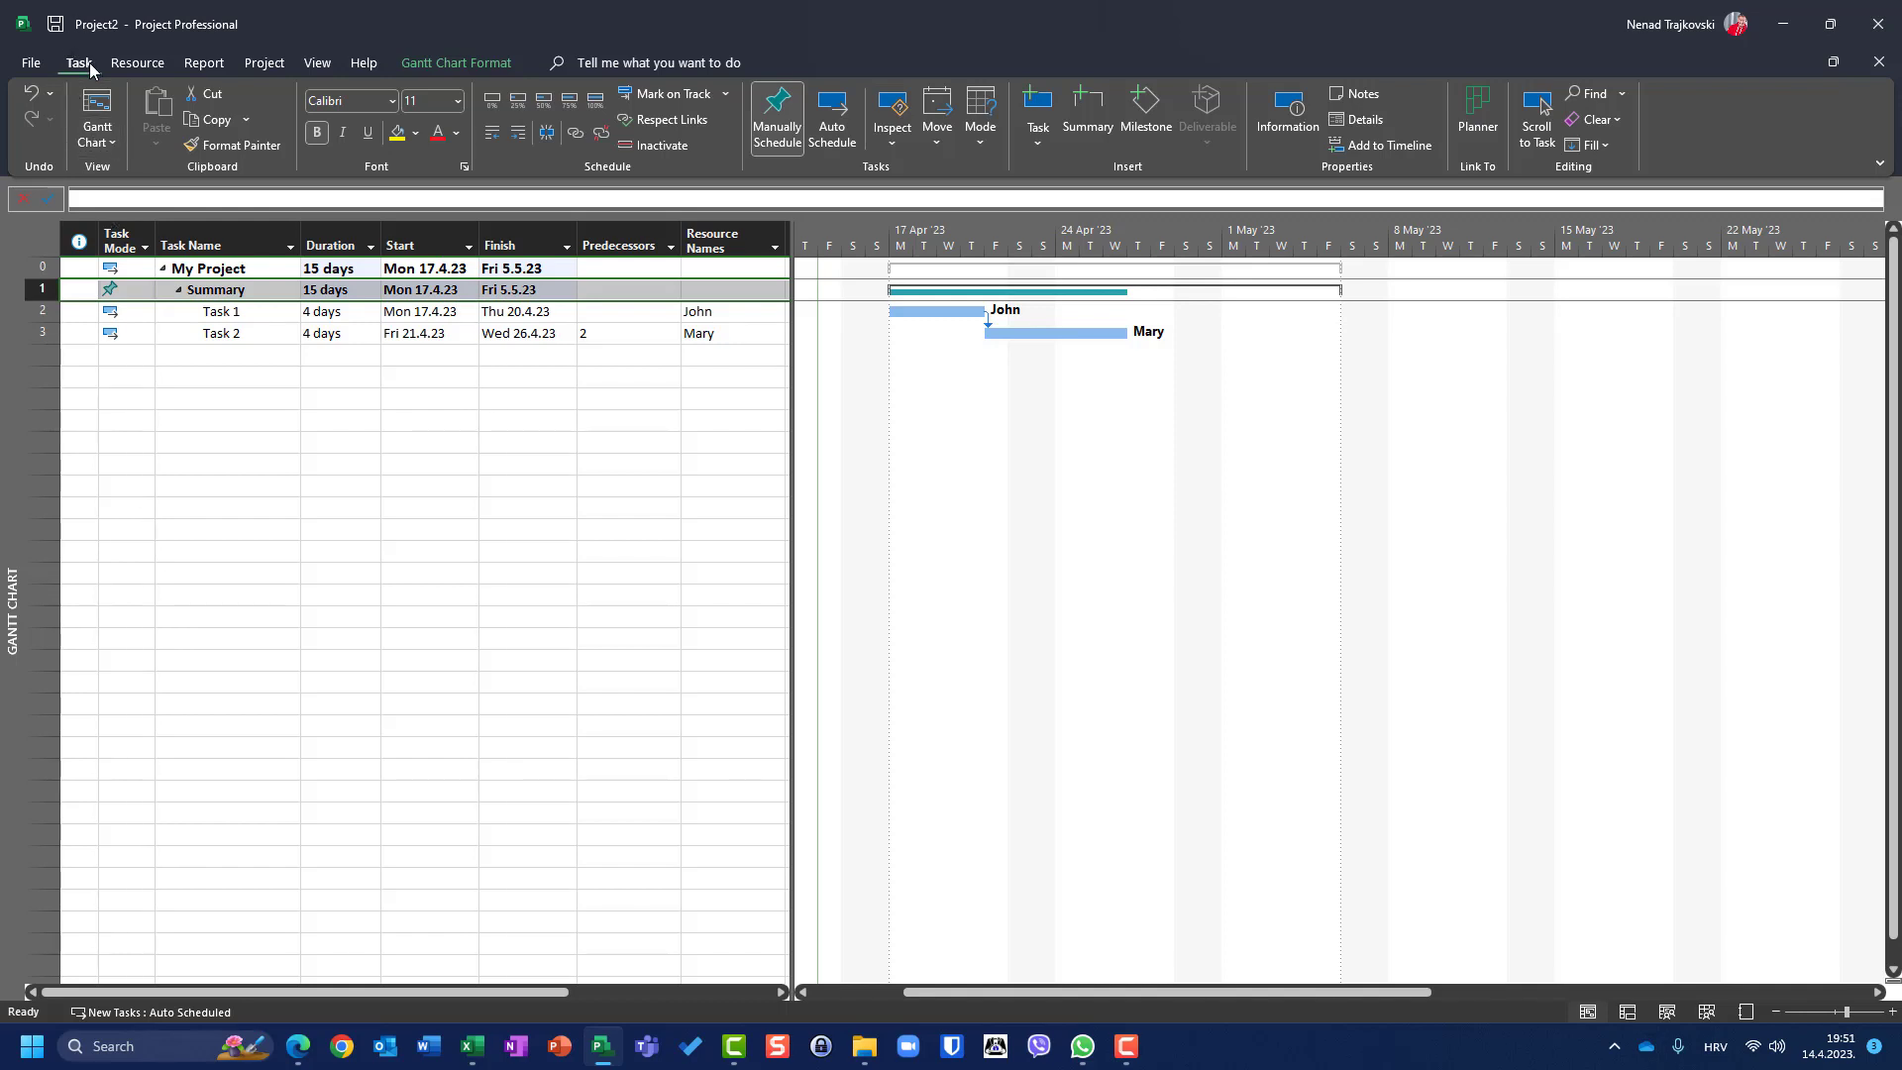
left_click(890, 123)
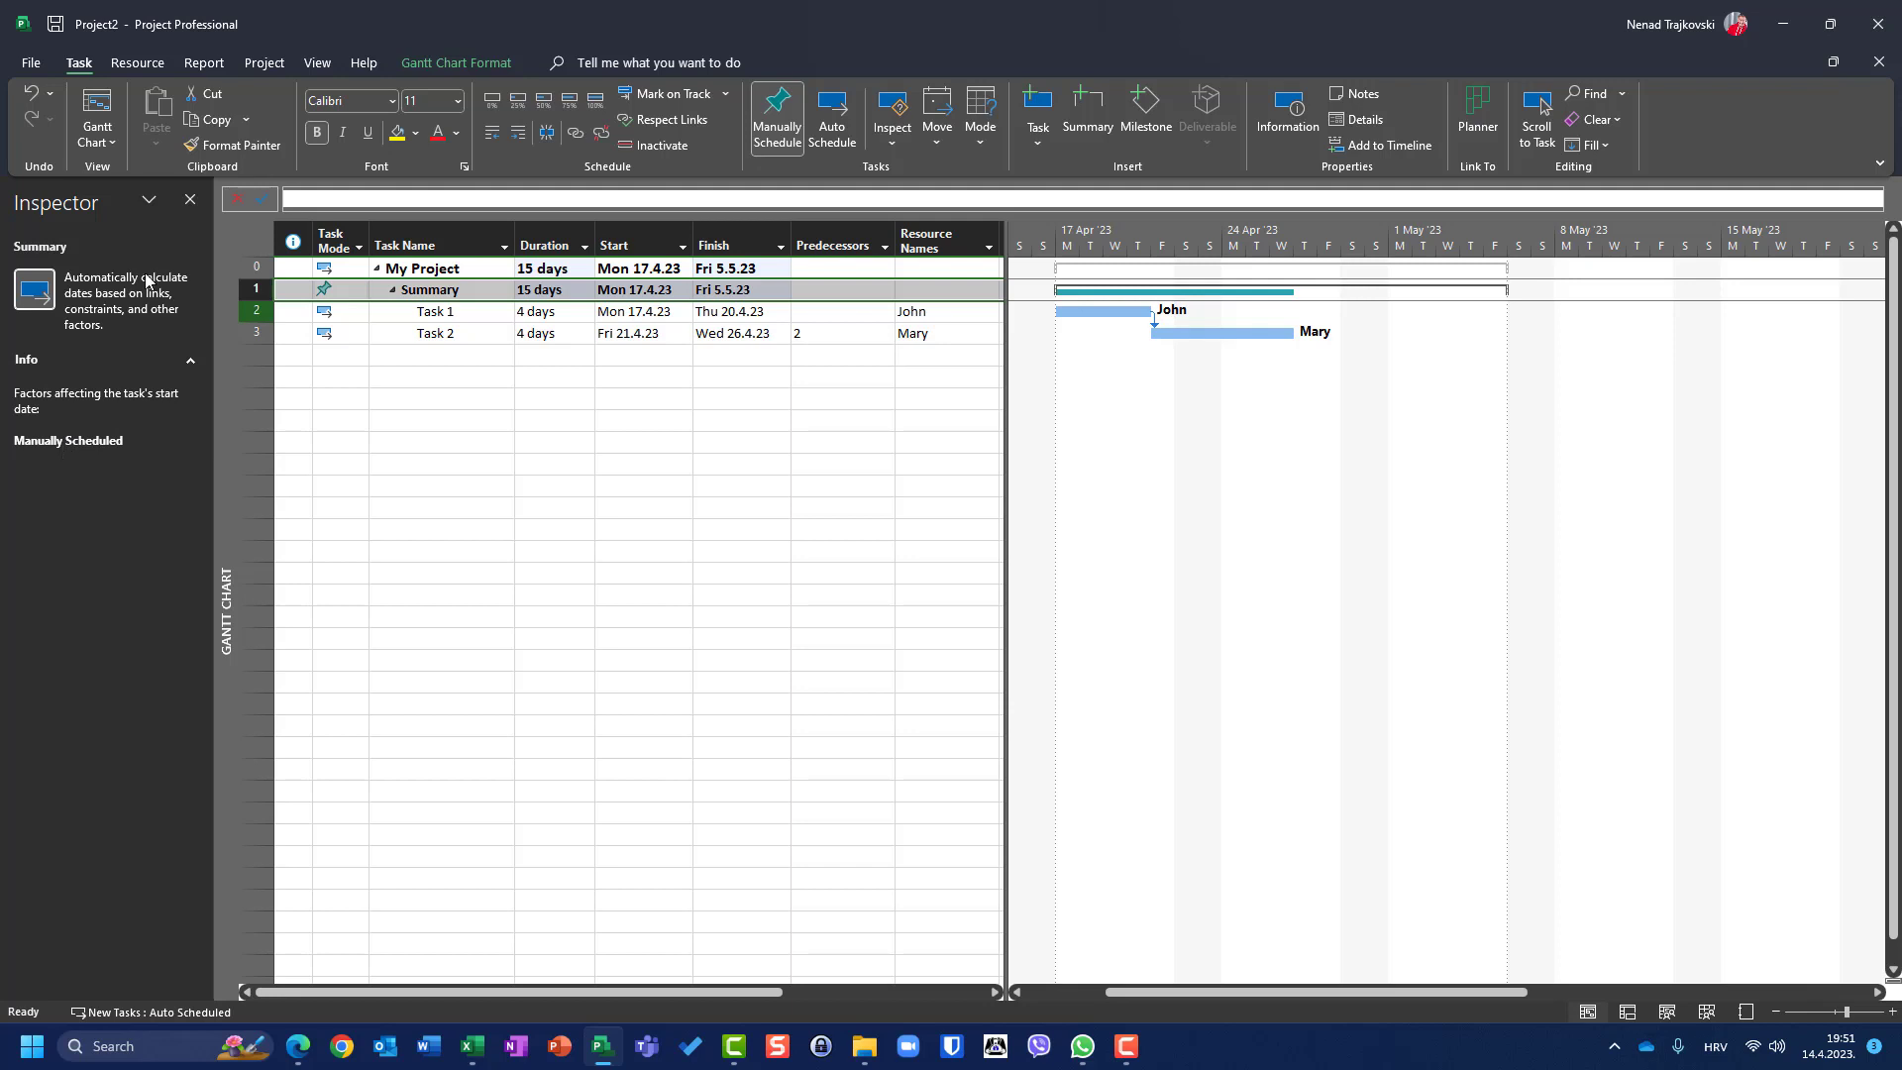
left_click(191, 202)
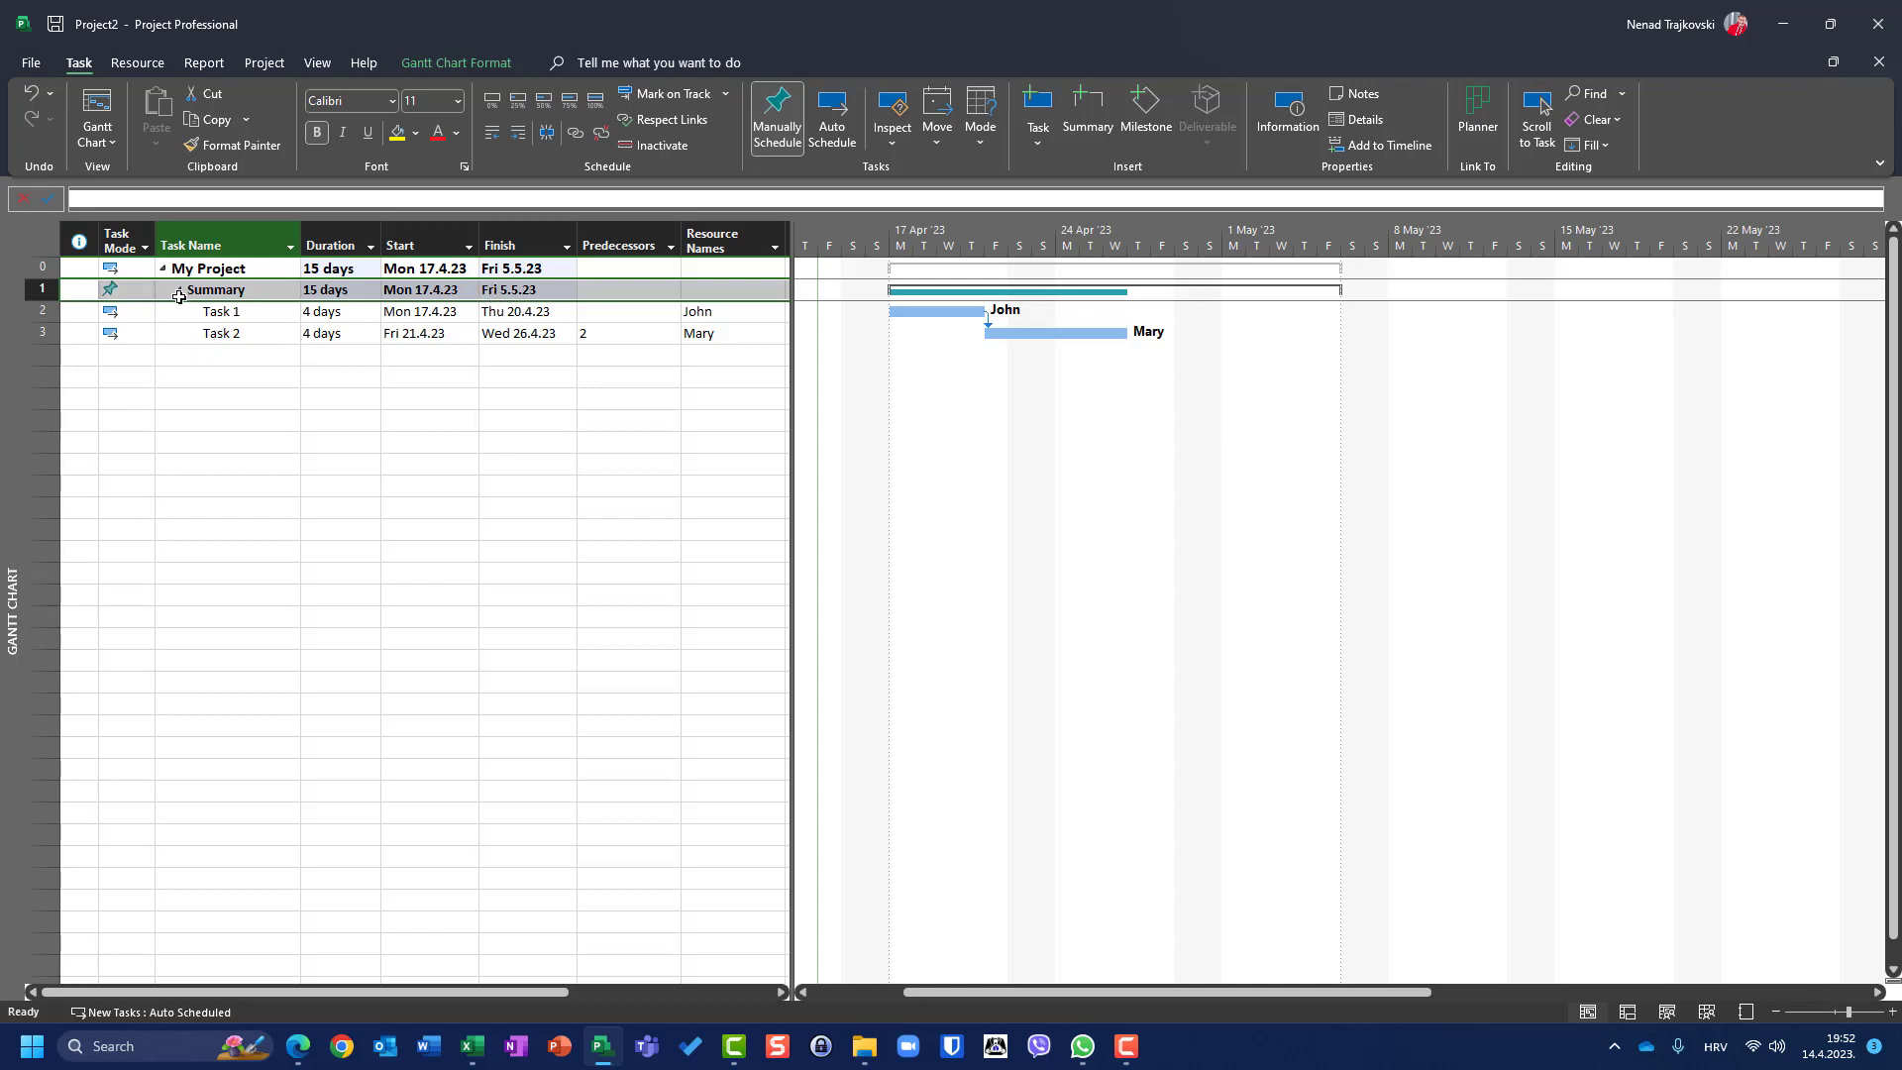
Return the Summary task from manual scheduling to Auto Scheduled mode
left_click(145, 289)
left_click(146, 290)
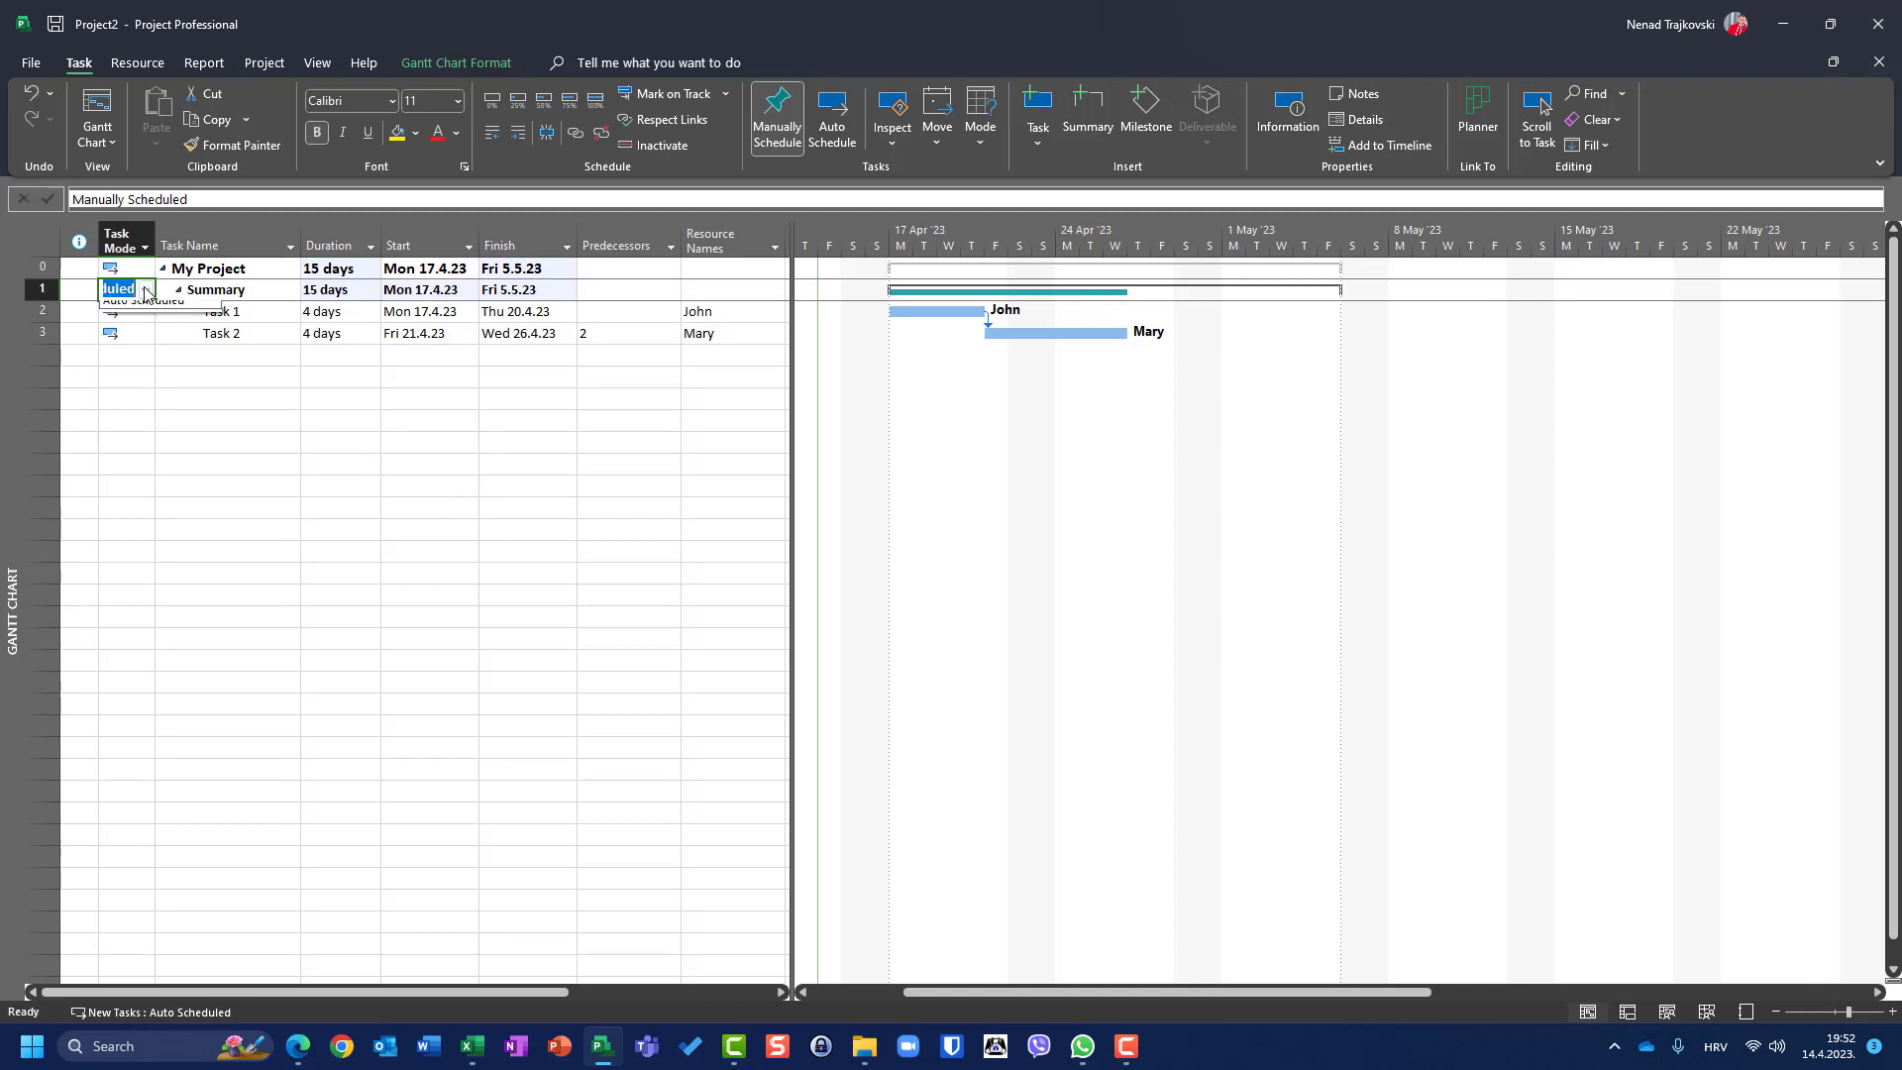
left_click(143, 323)
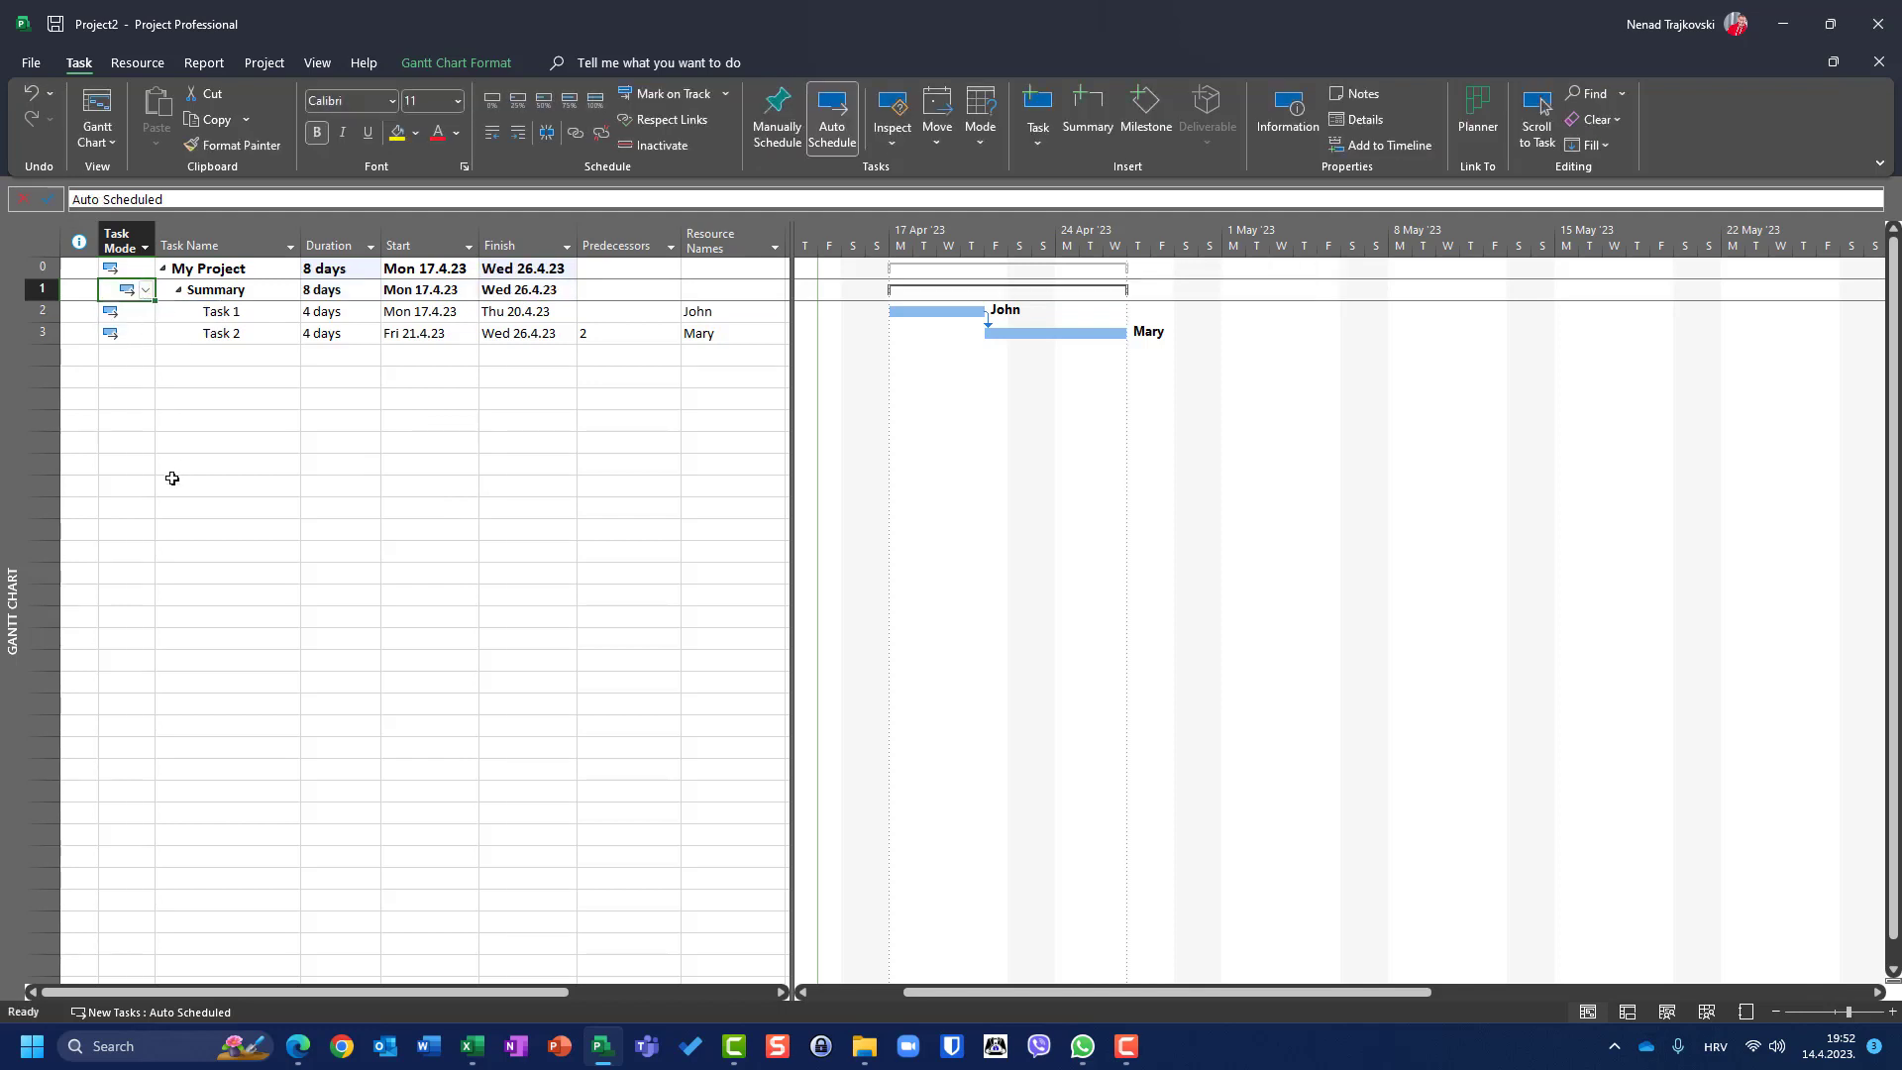
Collapse the subtasks under the Summary task and expand them again
left_click(55, 288)
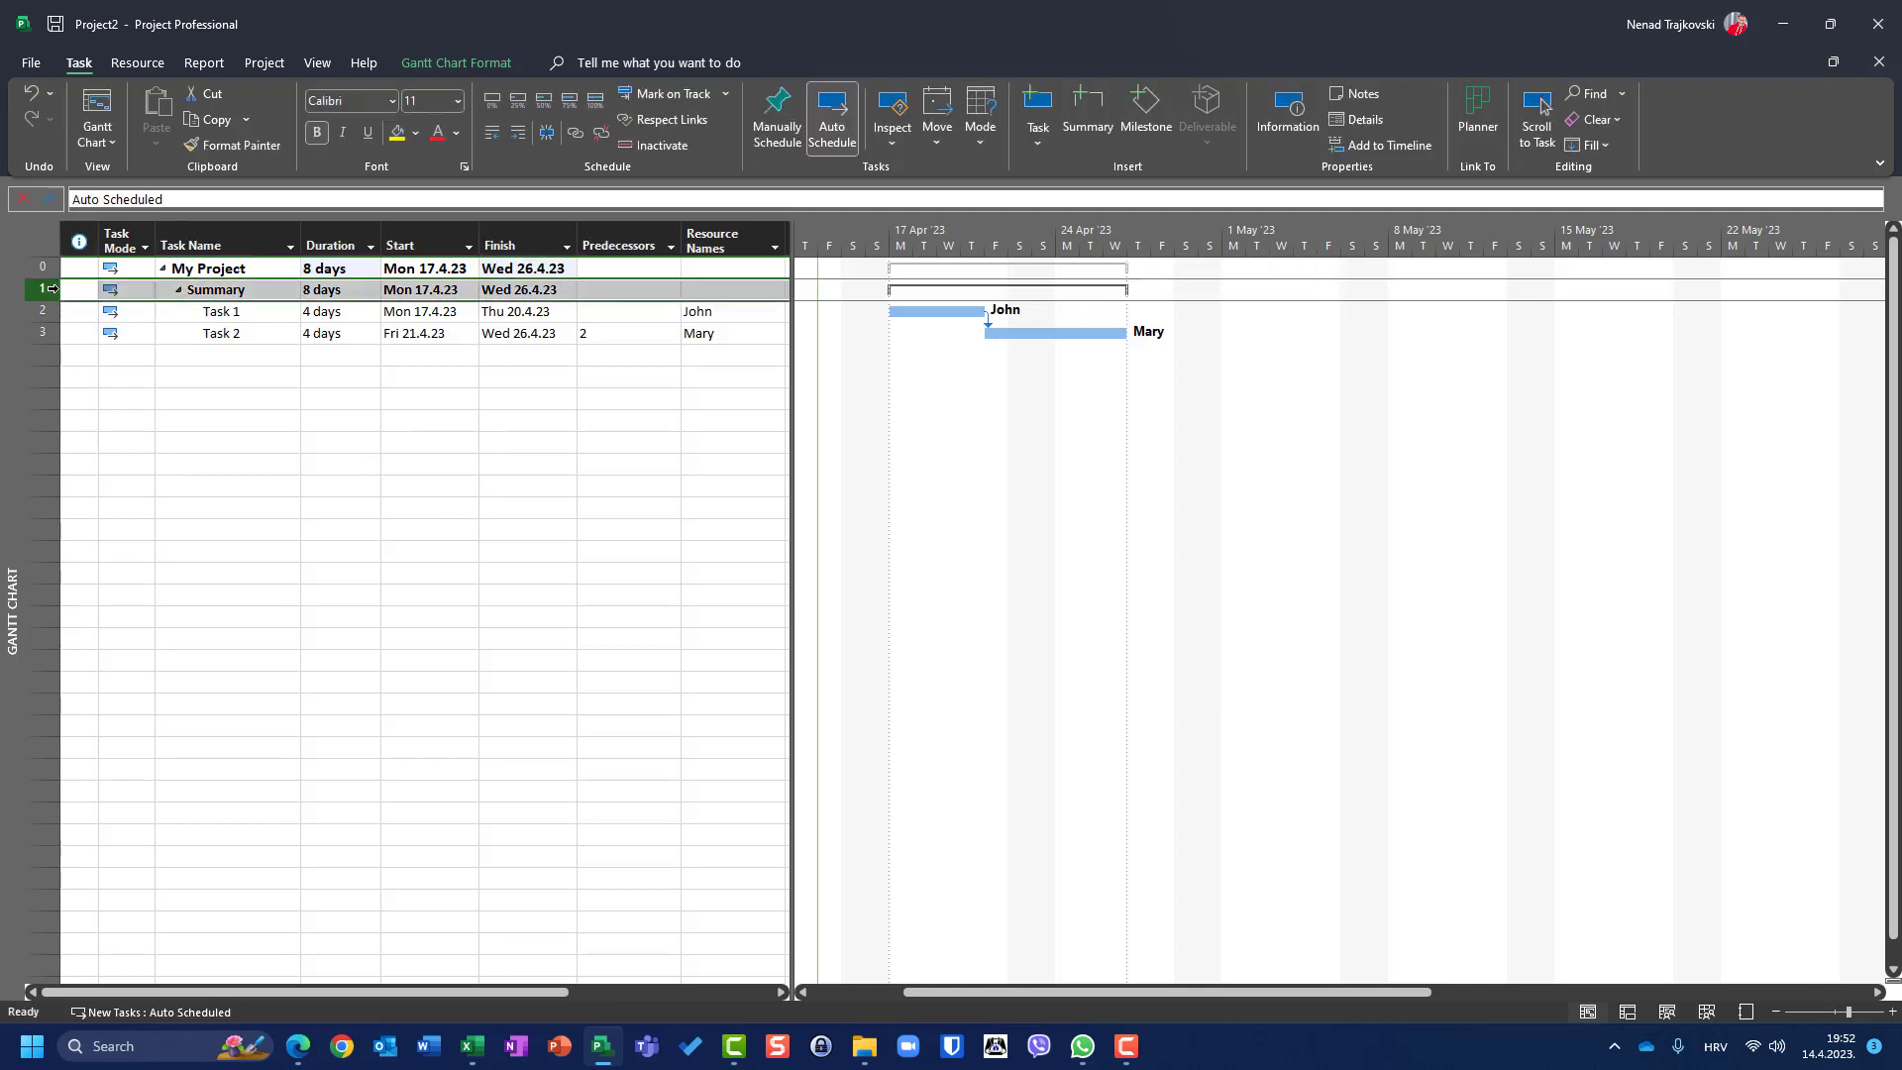
key("Delete")
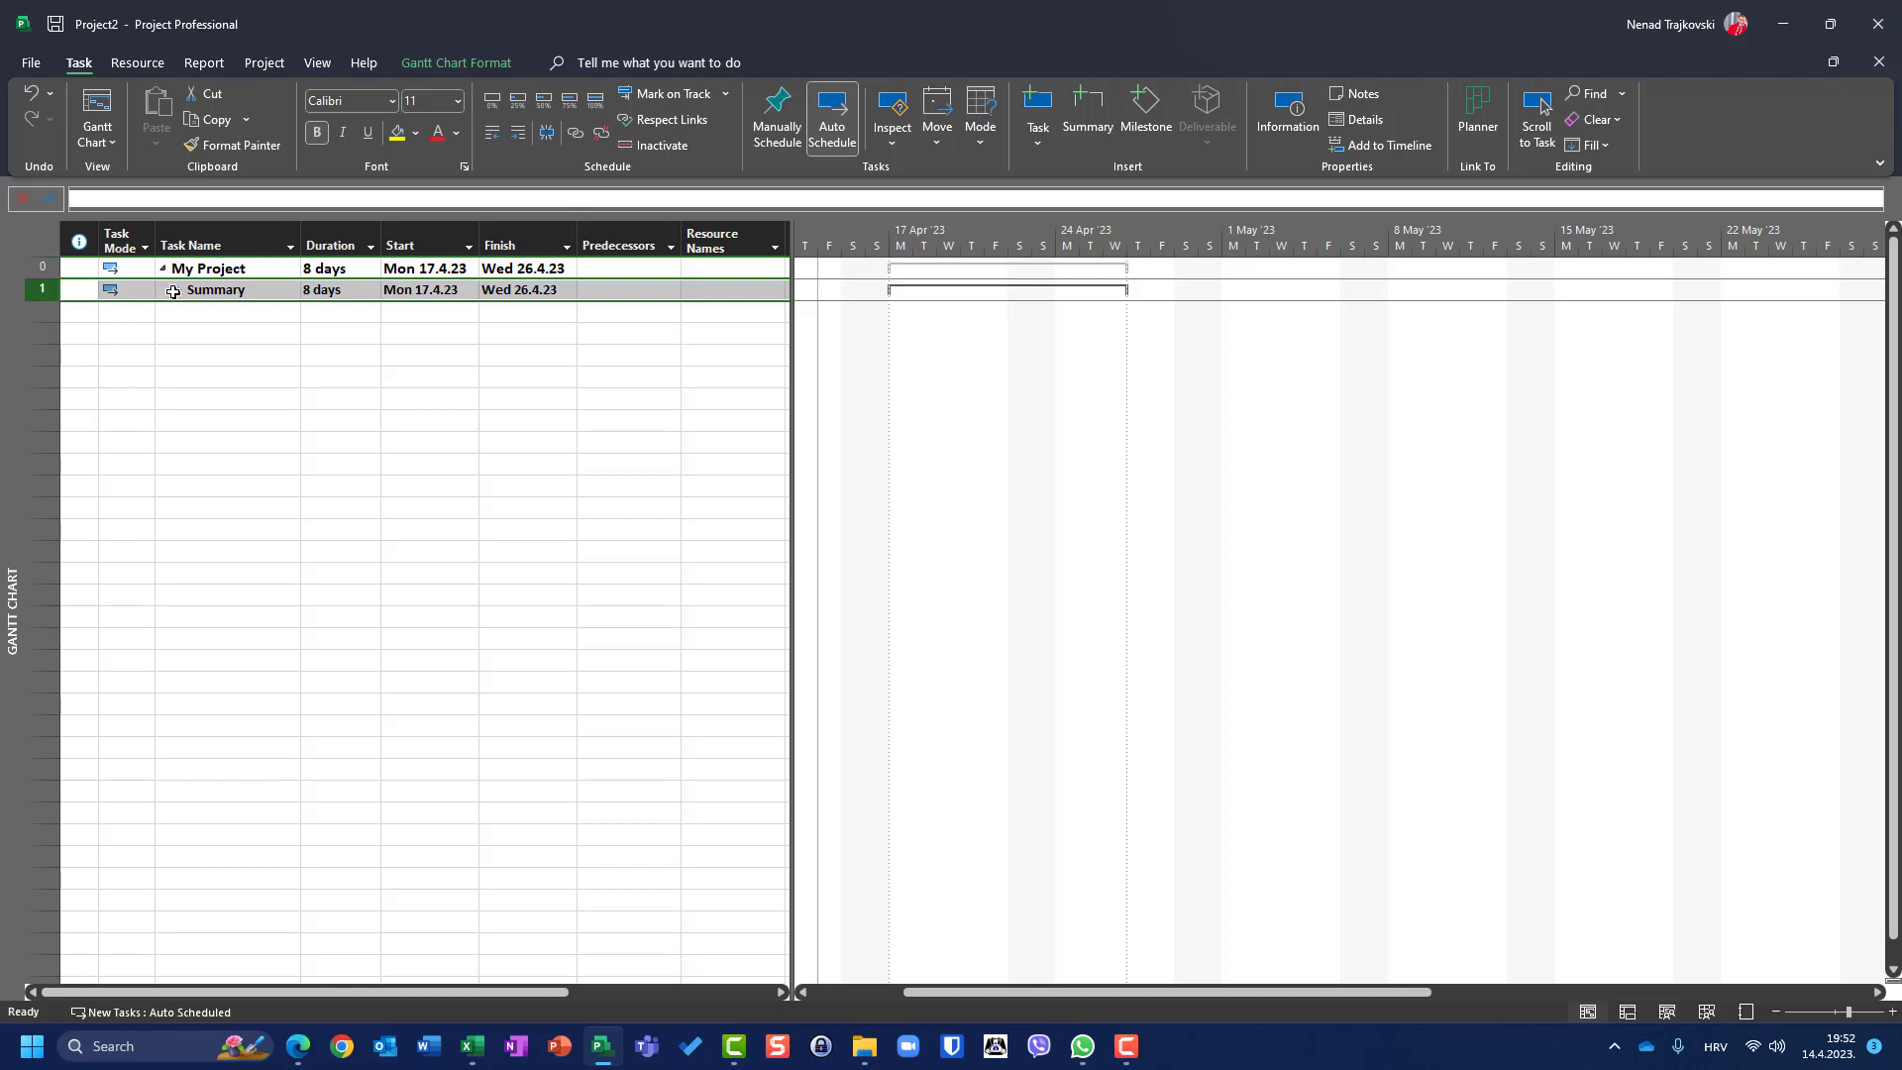
left_click(176, 295)
left_click(177, 290)
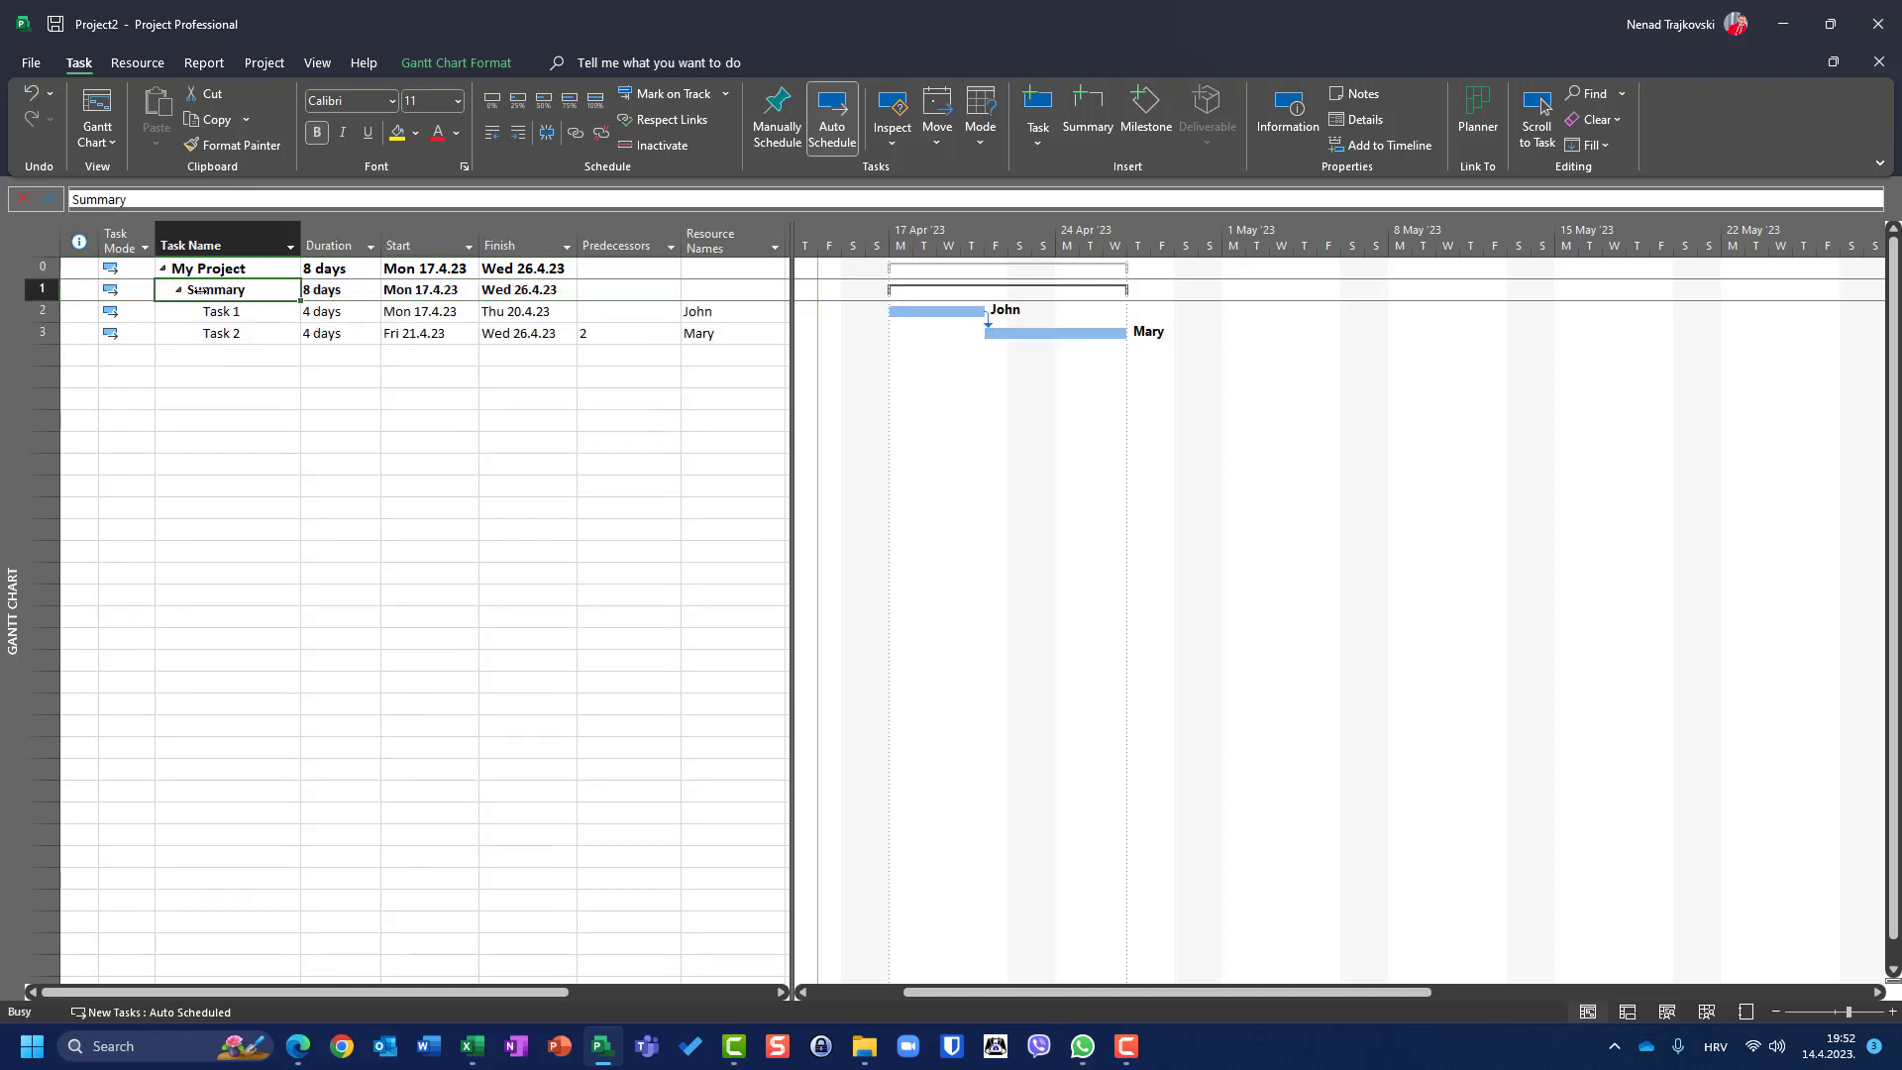
Give the Summary task a deadline of Fri 5.5.2023 in its advanced task information
double_click(201, 294)
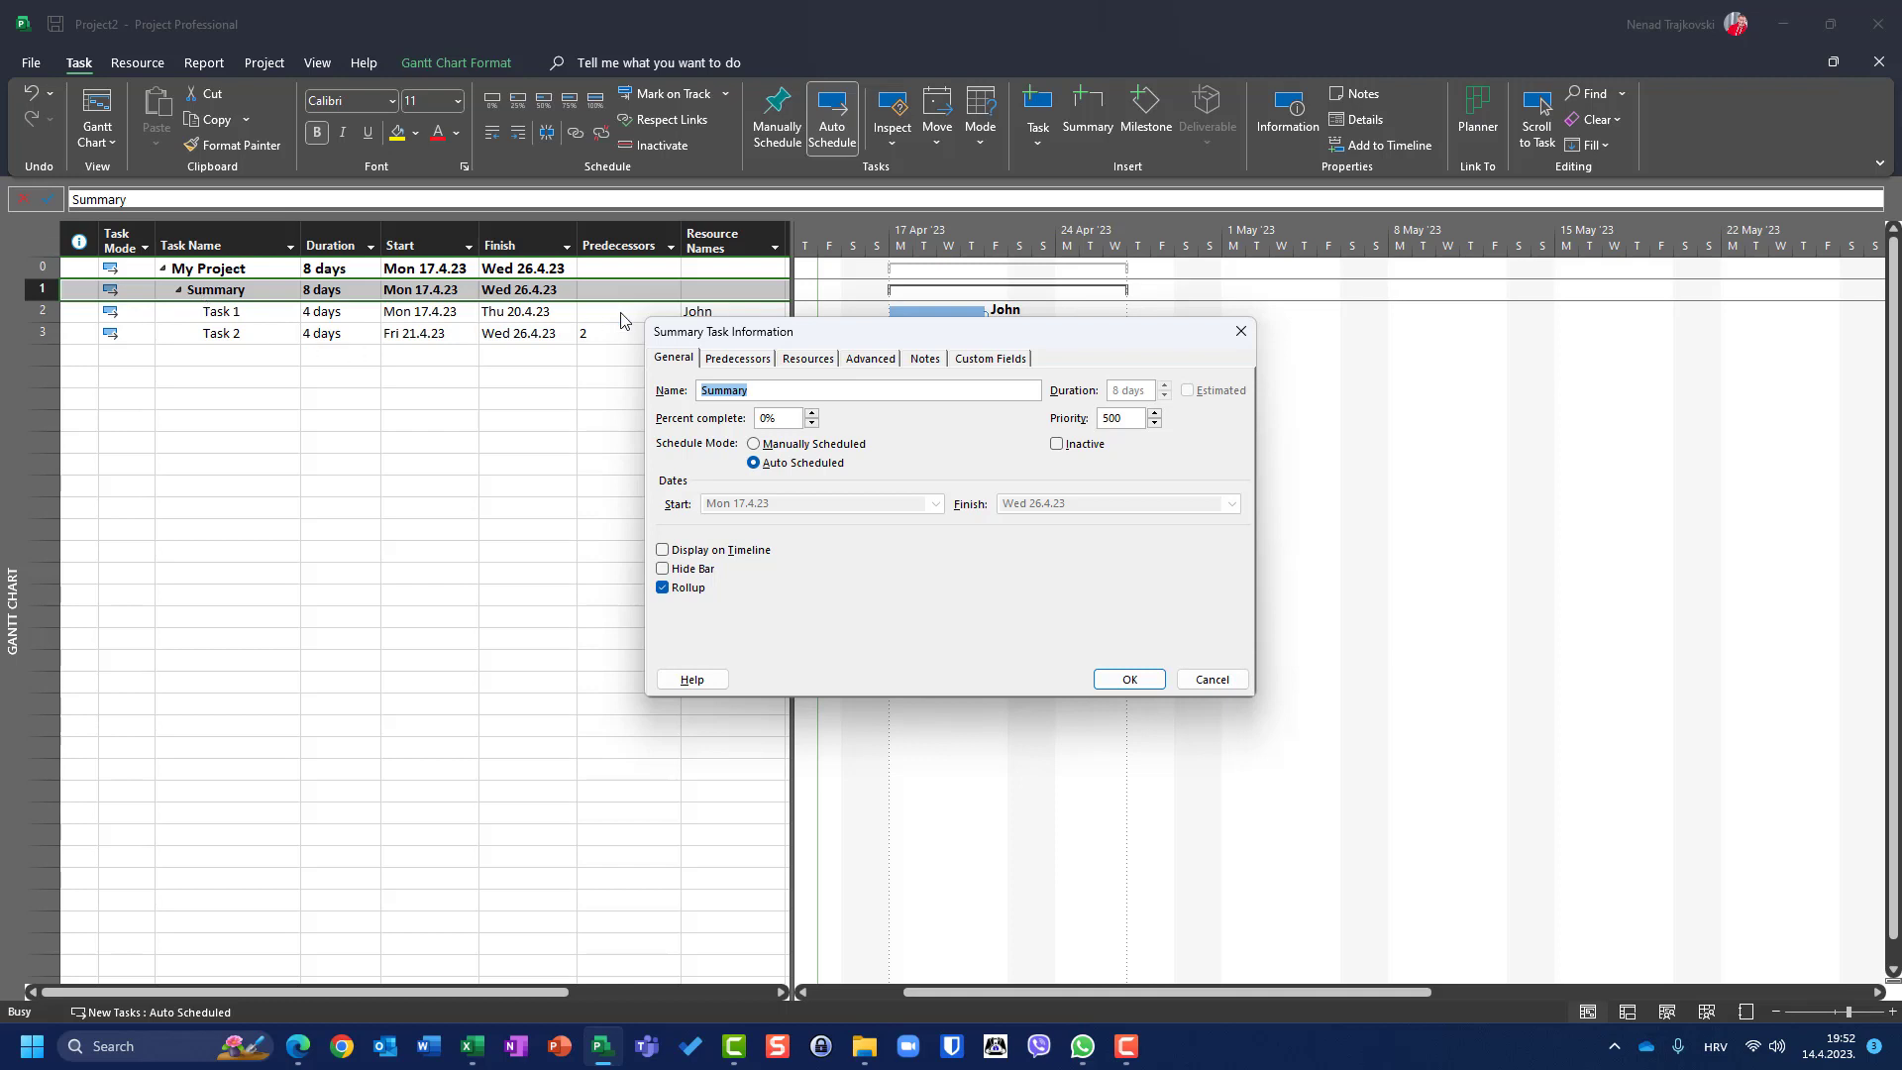
left_click(879, 362)
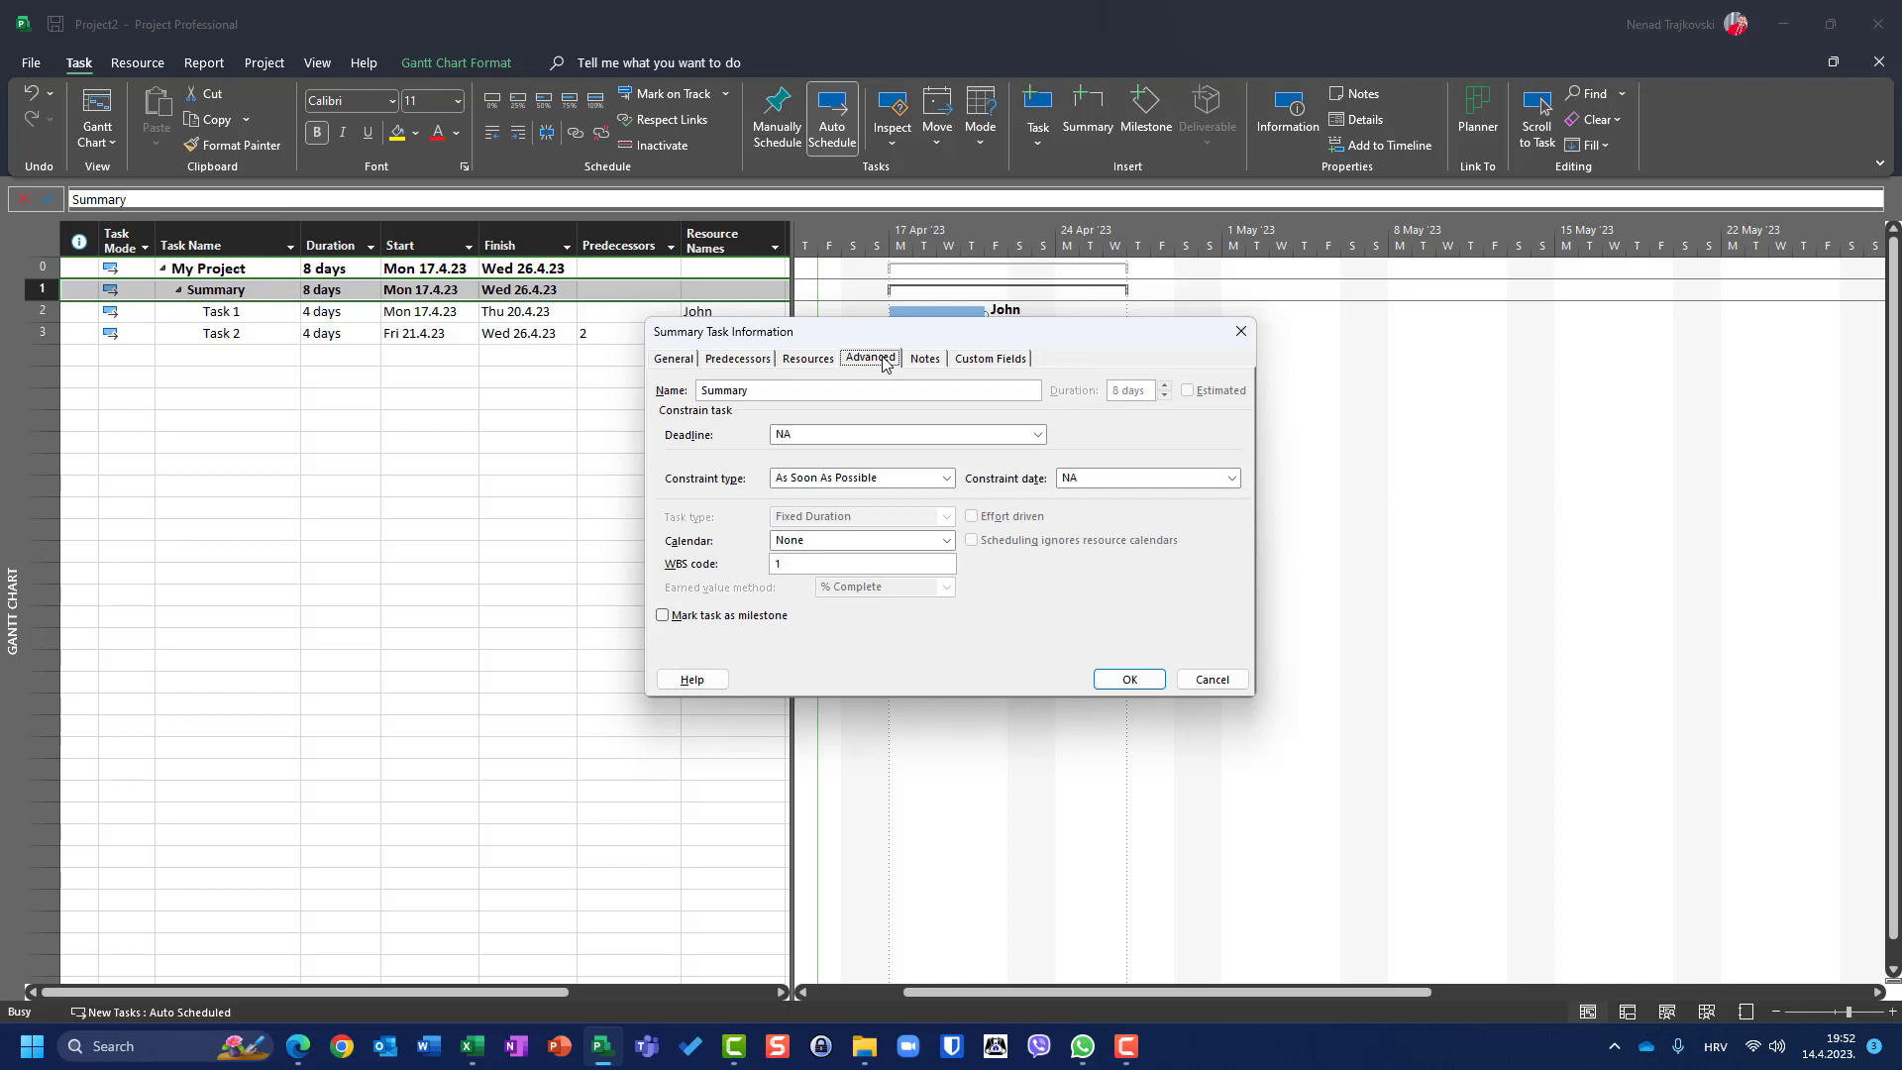
left_click(1037, 436)
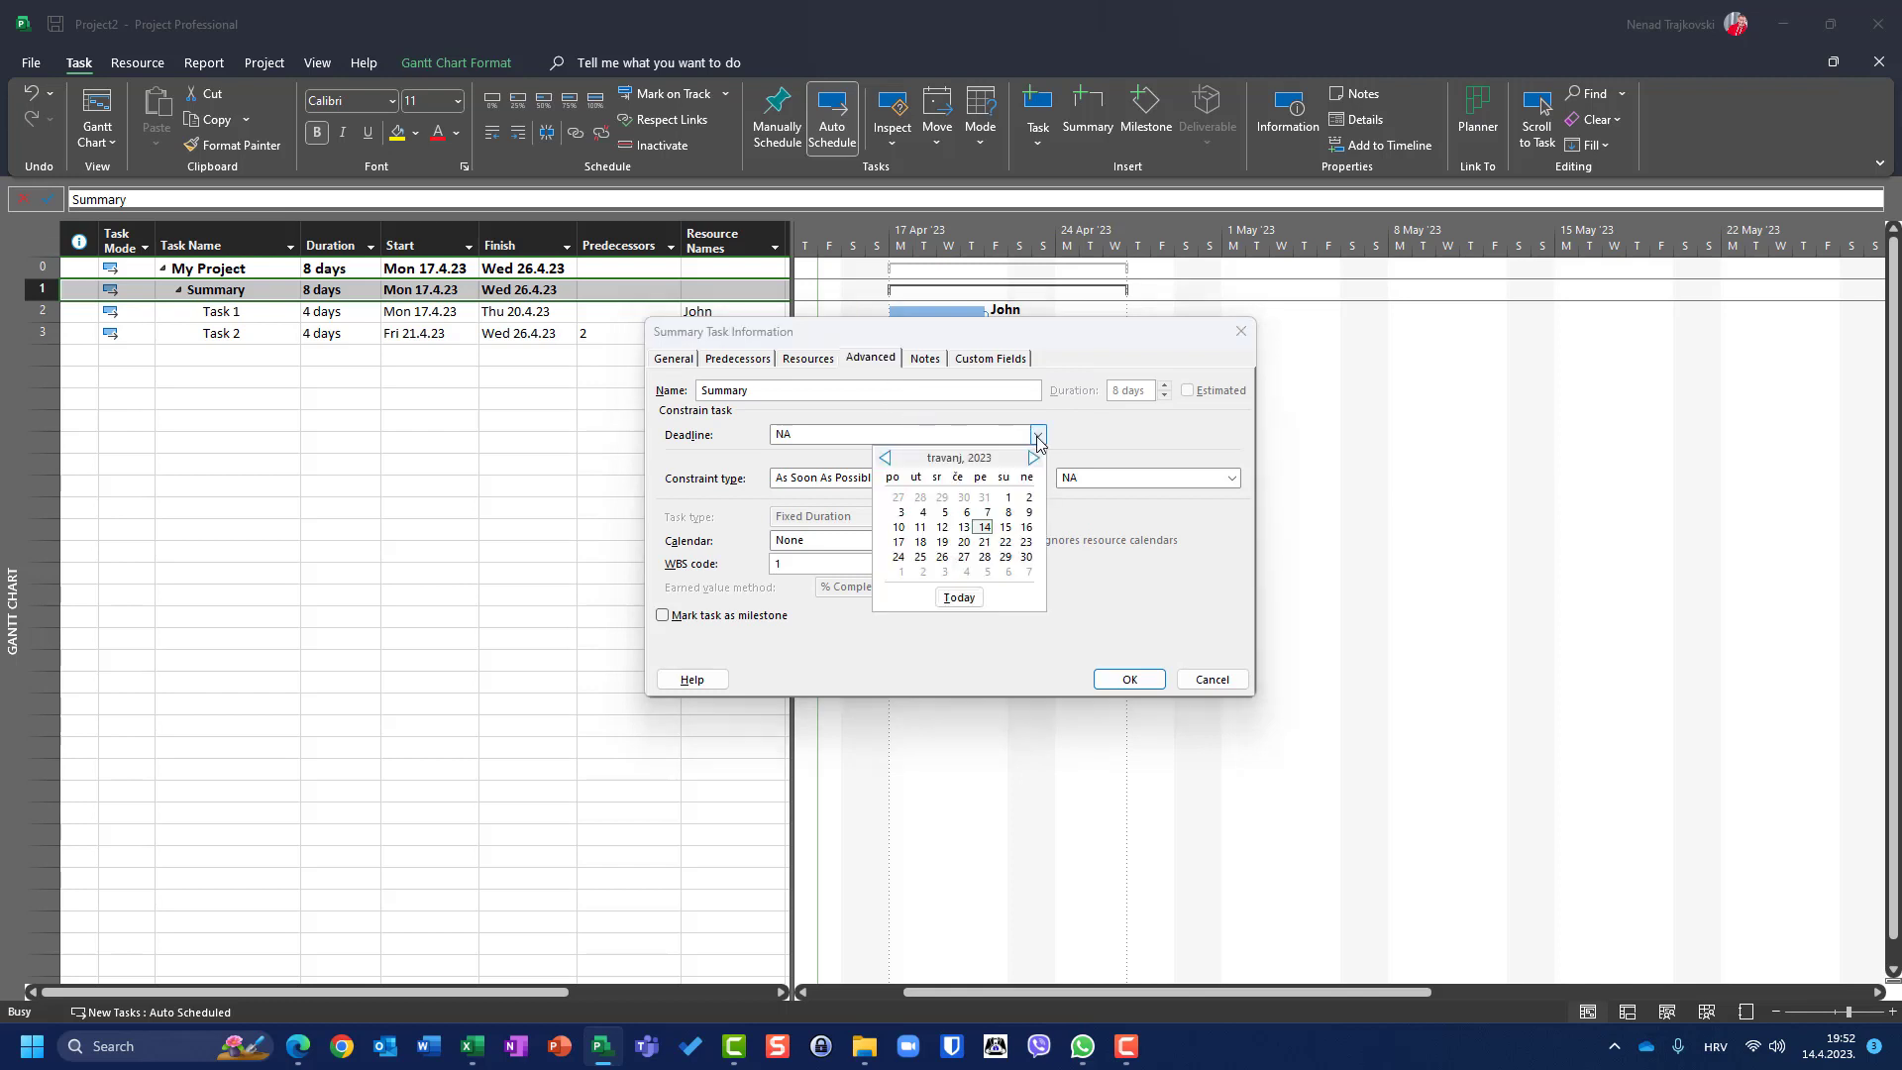
left_click(1034, 458)
left_click(986, 512)
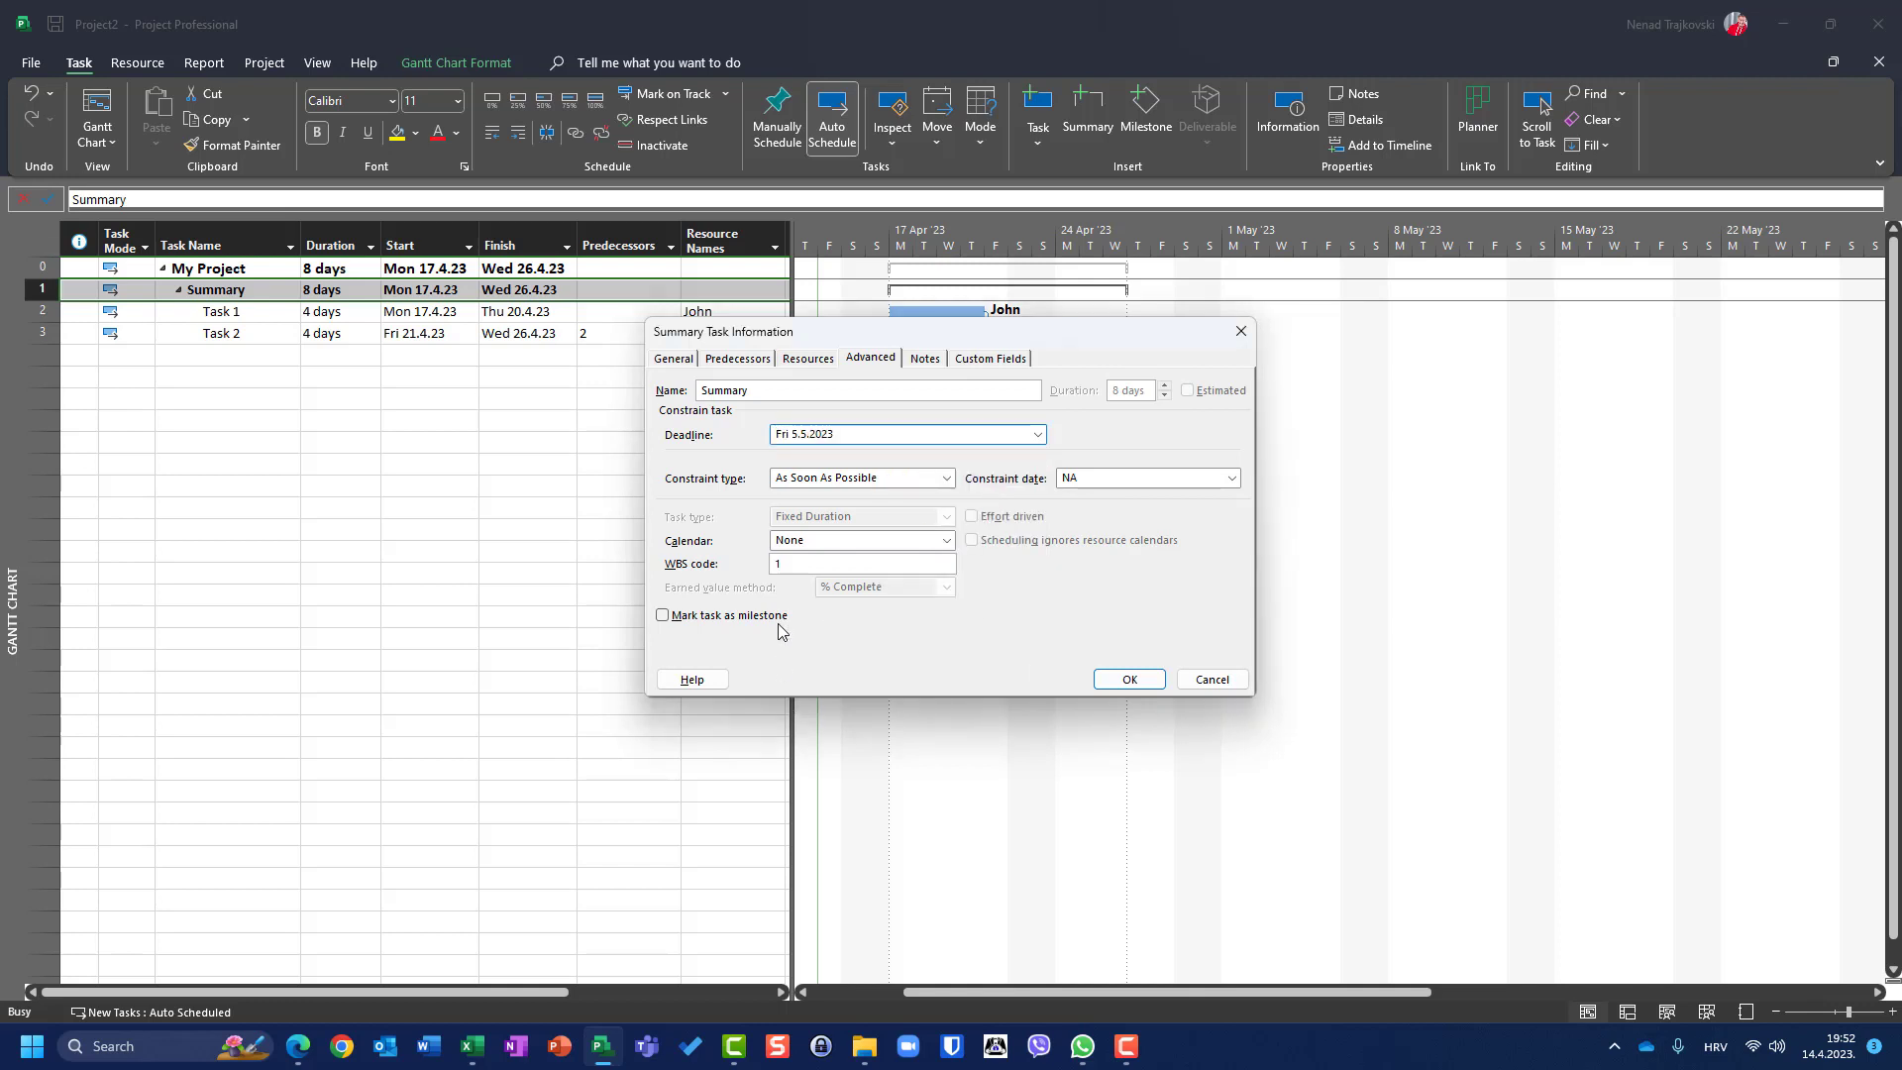
left_click(1127, 679)
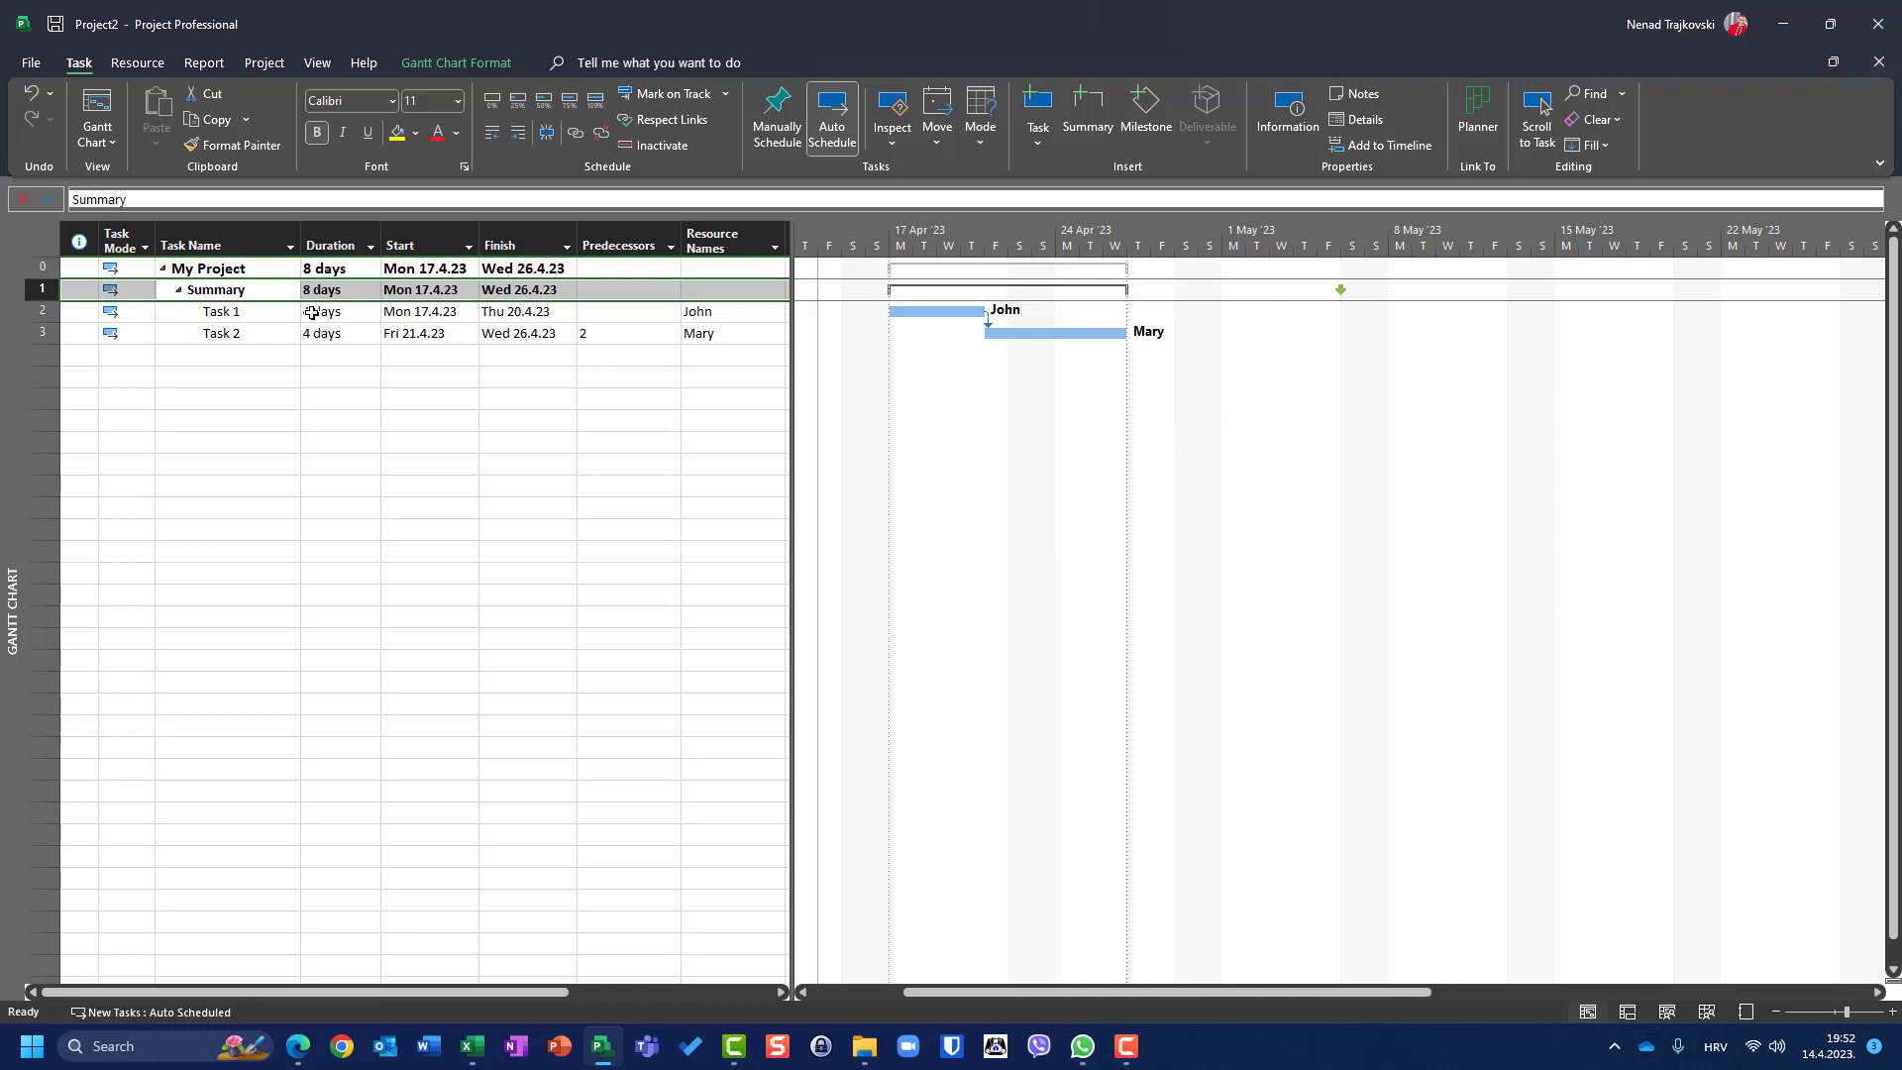
Set the durations of Task 1 and Task 2 to 8 days each
left_click(359, 311)
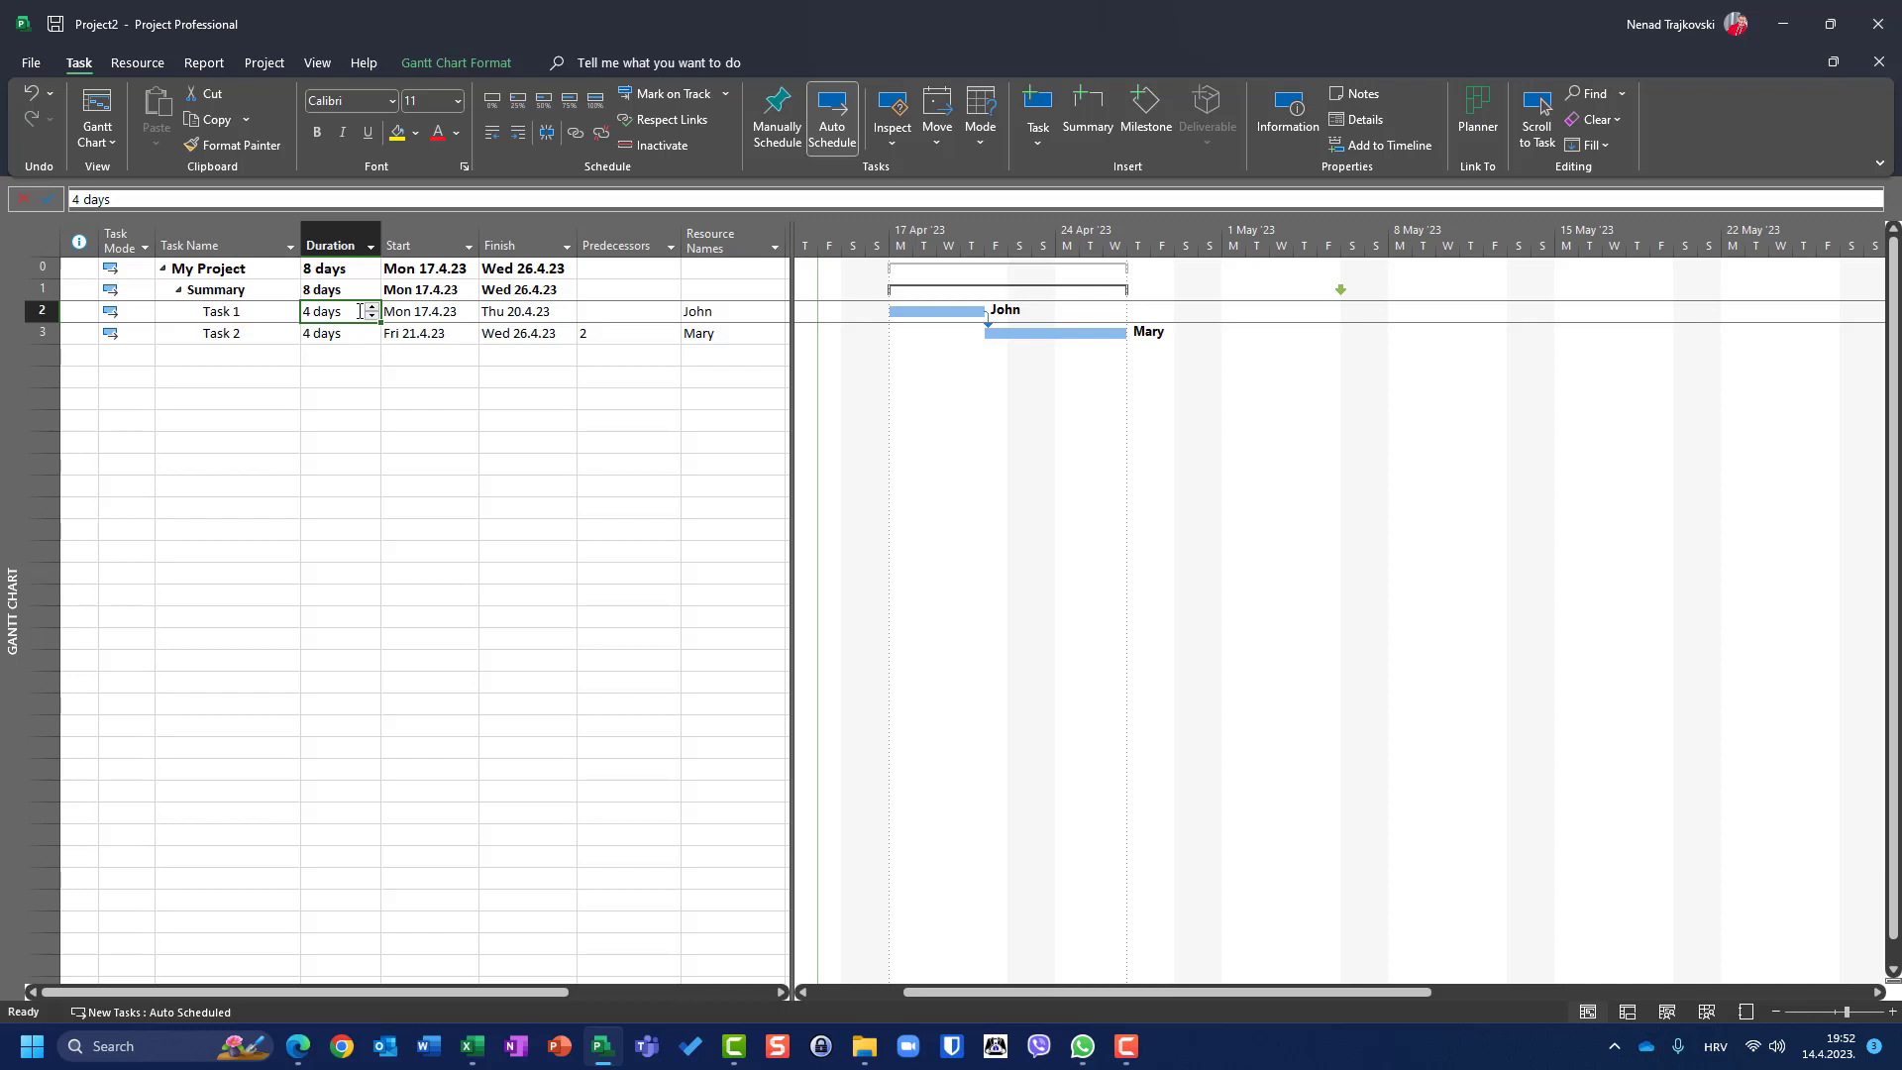
type("8")
key("Return")
type("8")
key("Return")
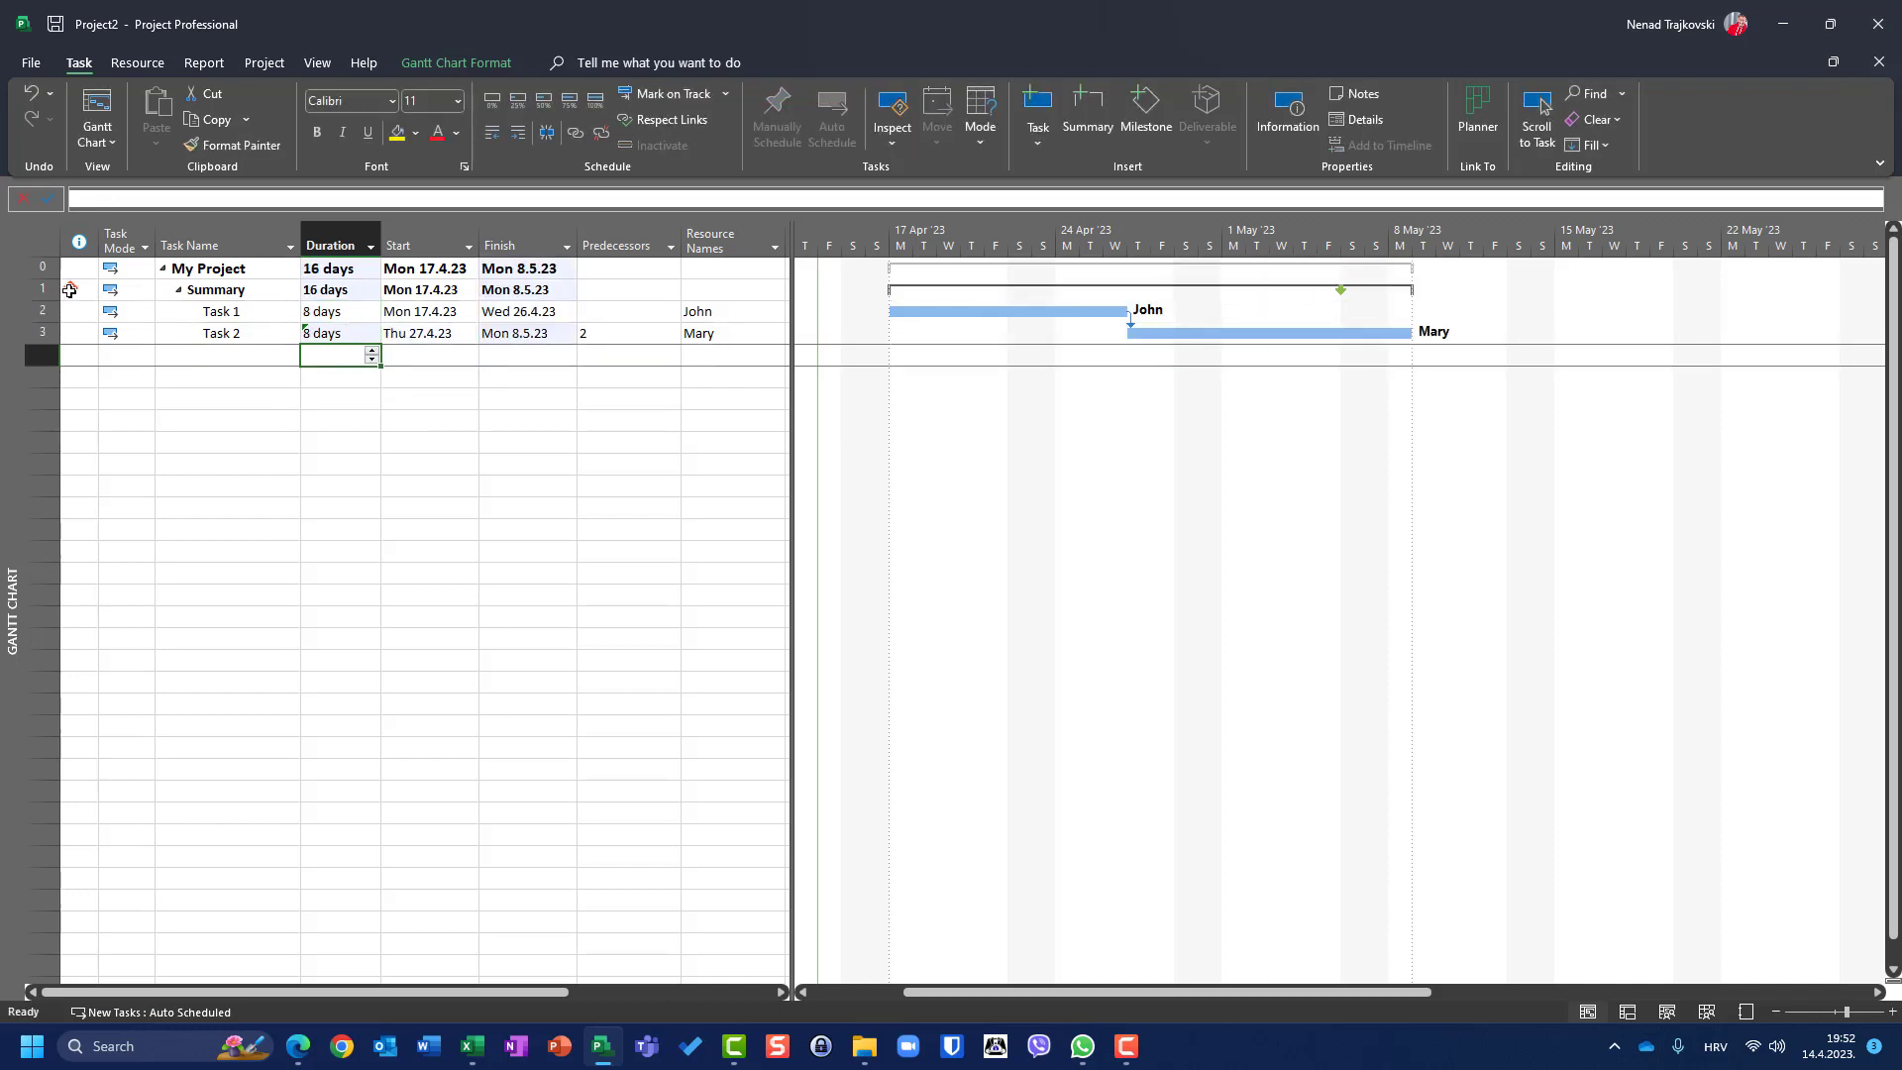
Undo the duration changes on Task 1 and Task 2
mouse_move(69, 290)
key("ctrl+z")
key("ctrl+z")
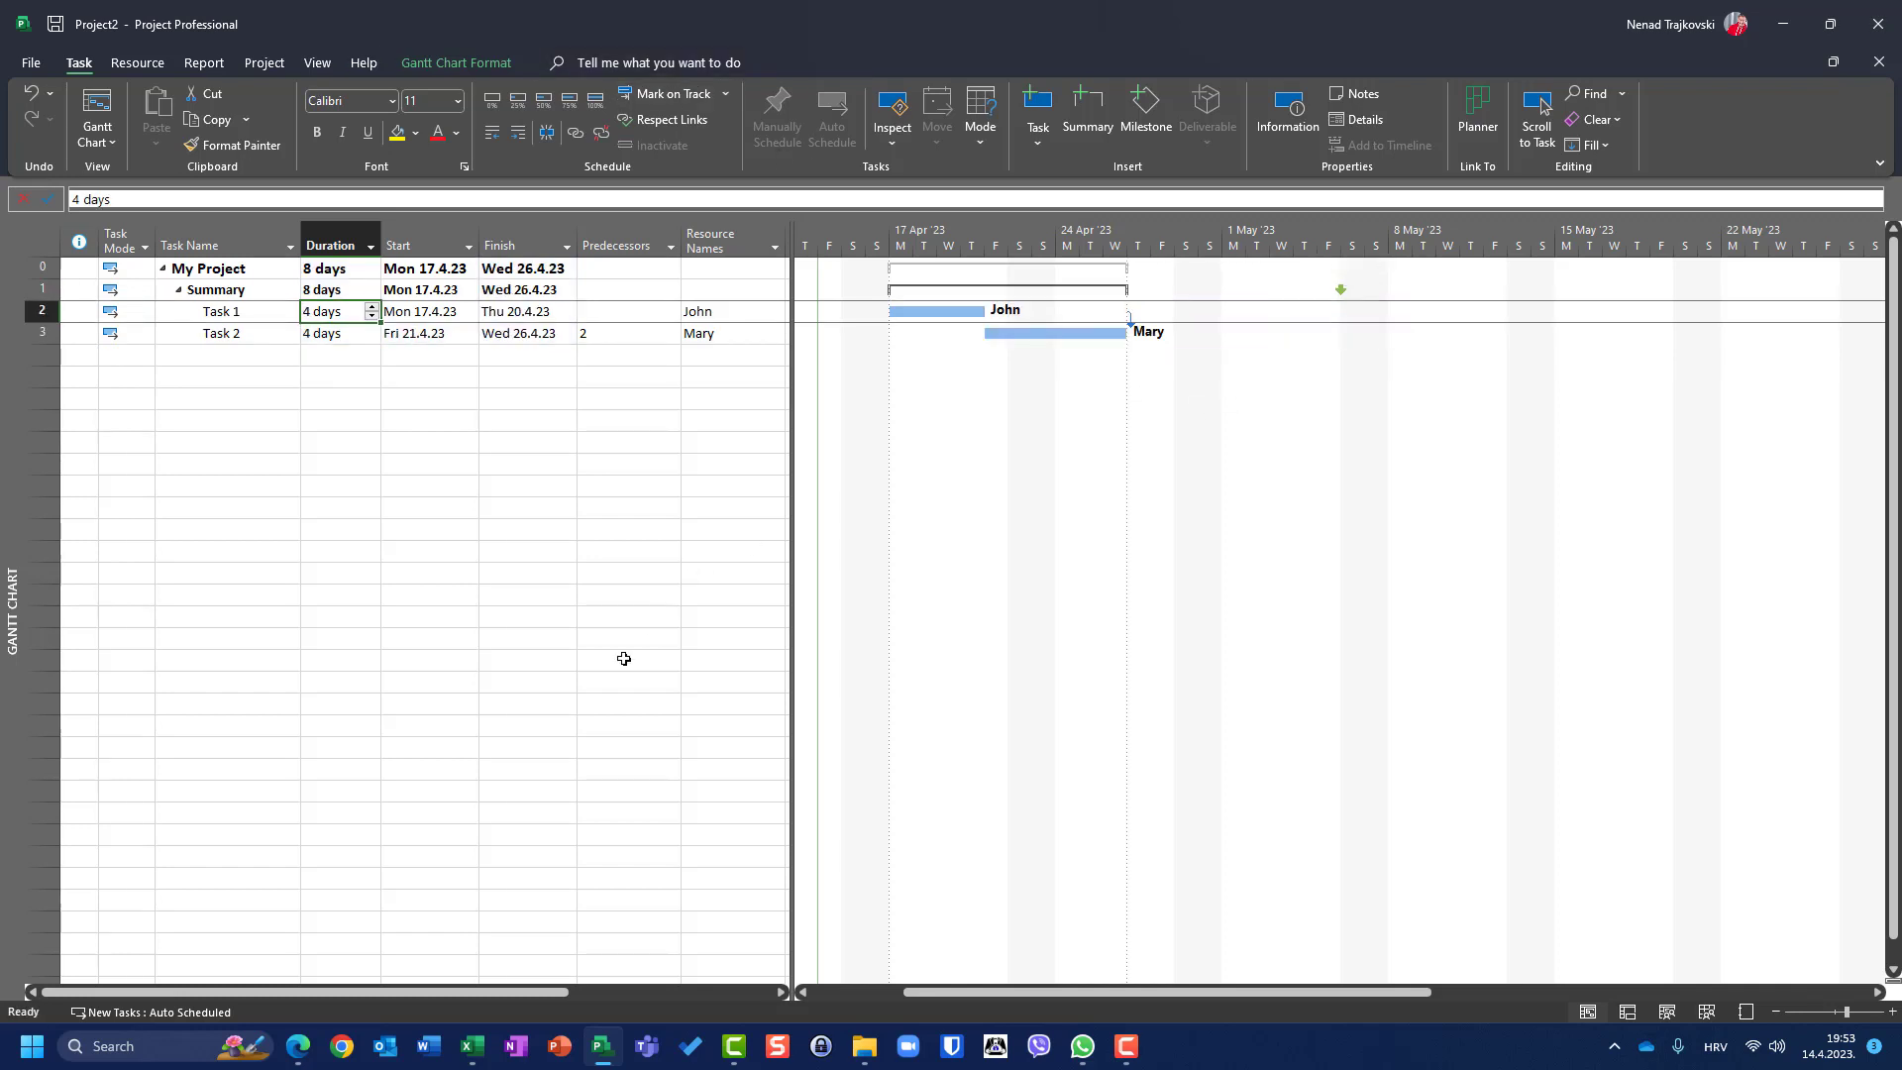